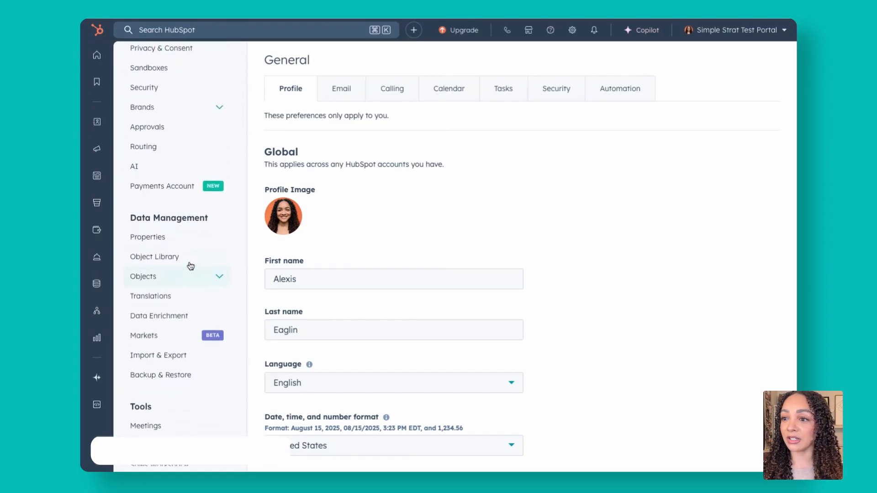
View the Object Library in the Data Management settings and open the settings of the Services object.
left_click(179, 261)
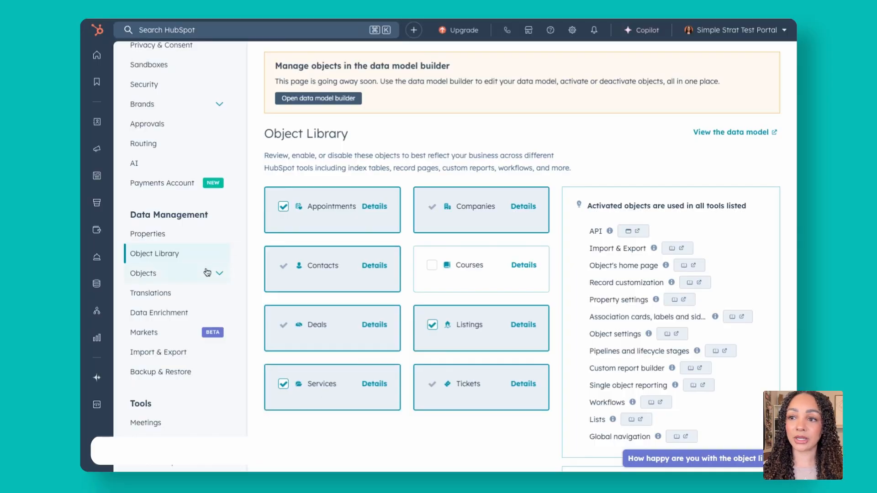
left_click(206, 271)
scroll(174, 386, "down", 3)
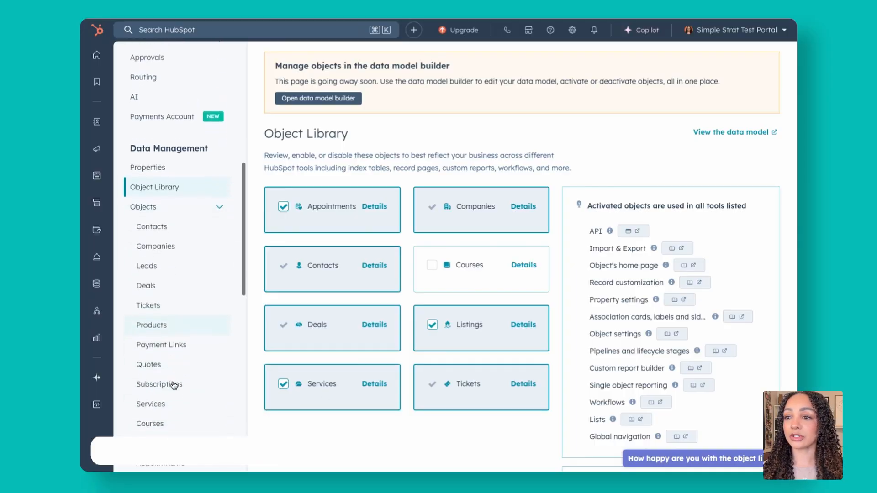
left_click(167, 401)
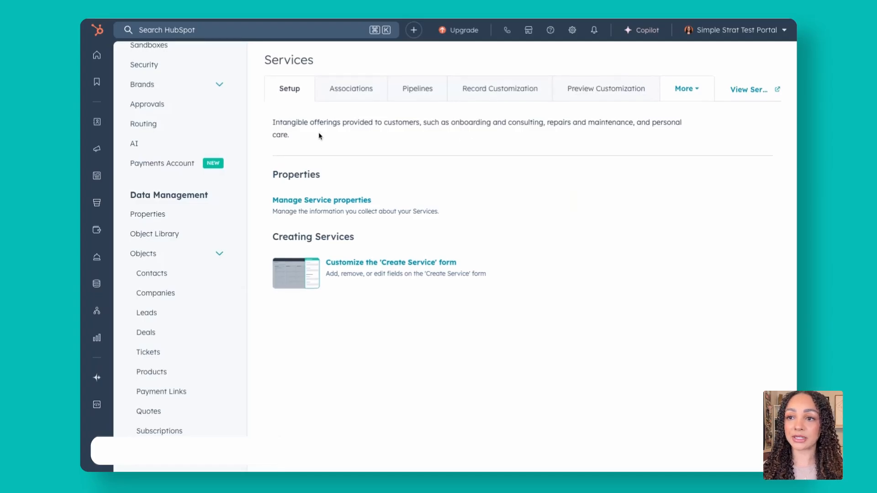
Open the Onboarding pipeline of the Services object and examine its stages and their statuses.
left_click(428, 94)
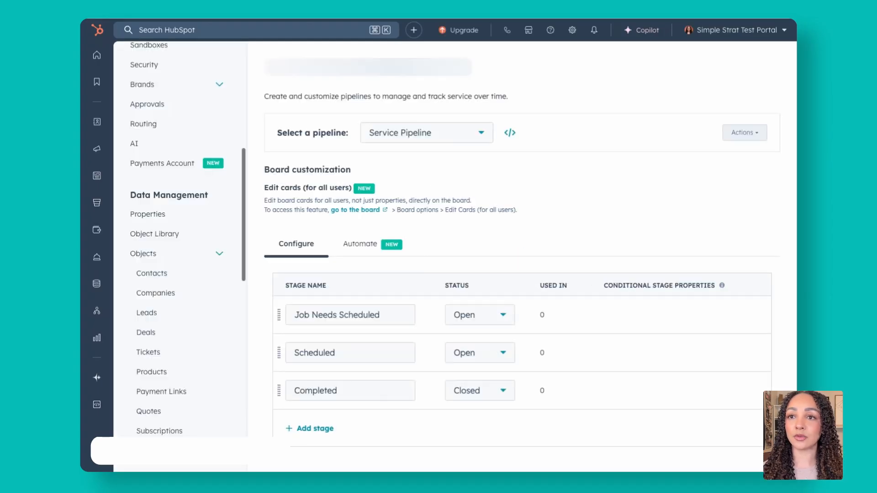
left_click(421, 140)
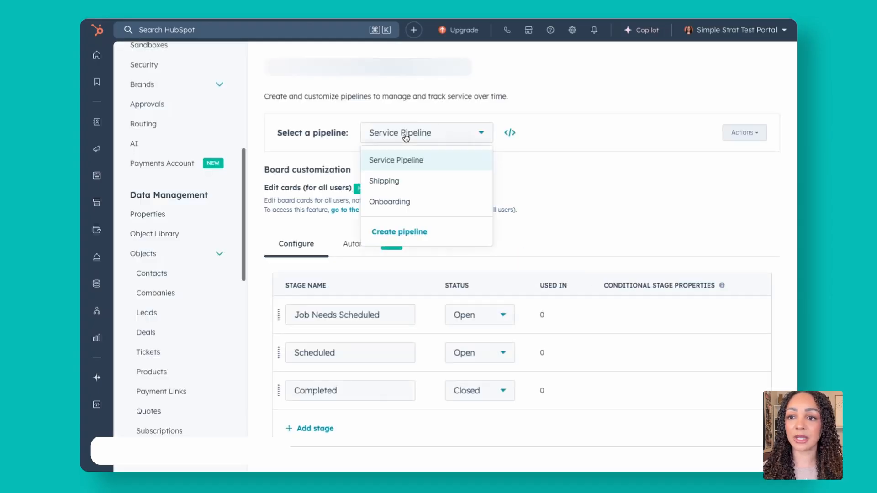
left_click(399, 205)
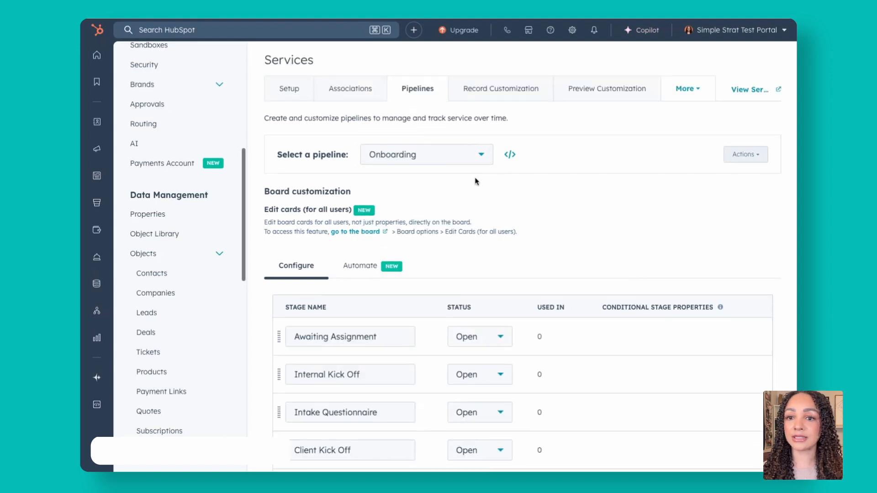
scroll(474, 181, "down", 1)
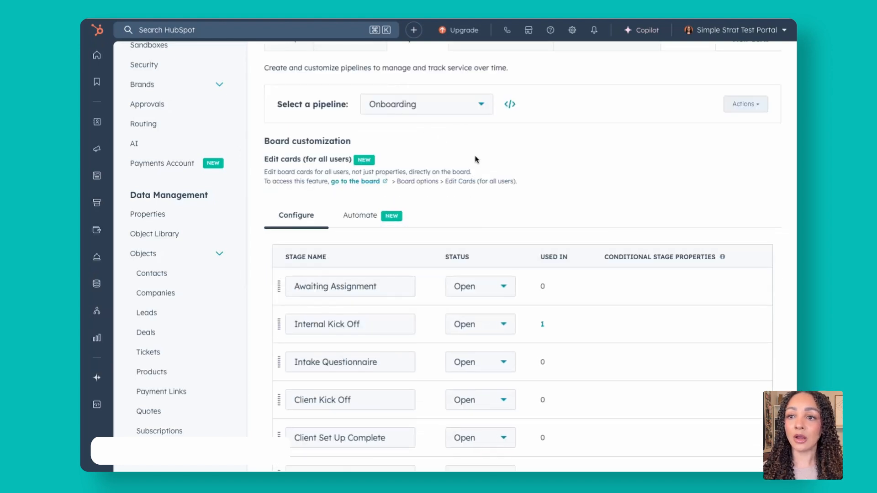
scroll(475, 160, "down", 2)
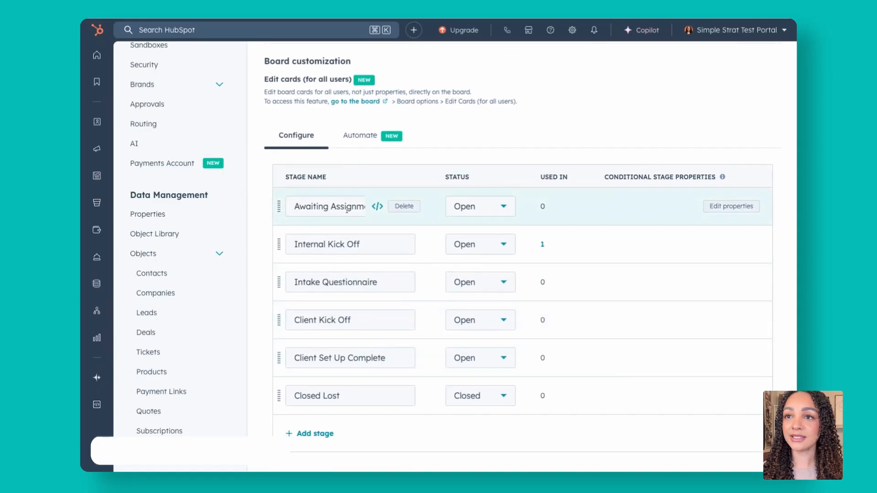
scroll(342, 215, "up", 2)
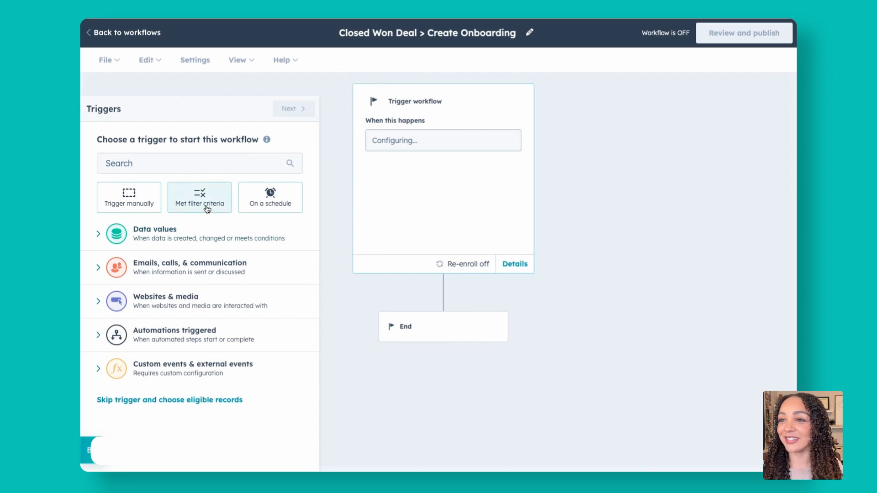
Set a met-filter-criteria trigger that enrolls deals whose Deal stage is any of Closed won (New Sales Pipeline).
left_click(207, 209)
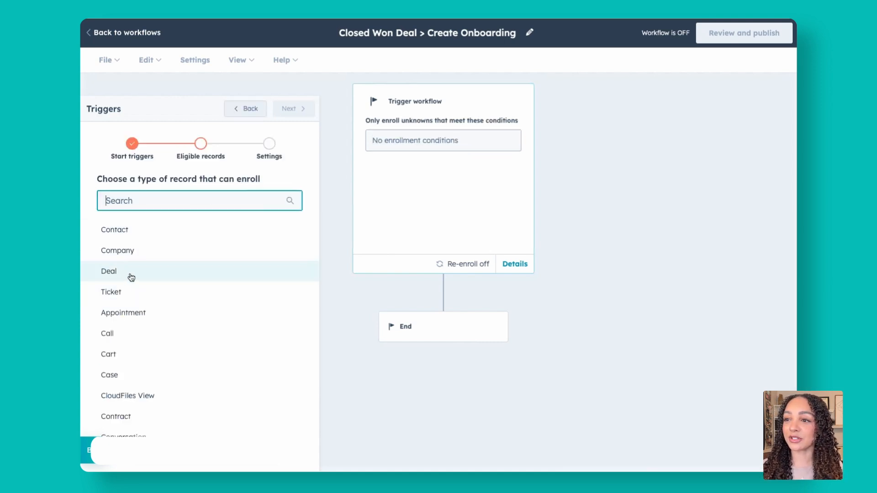
left_click(107, 273)
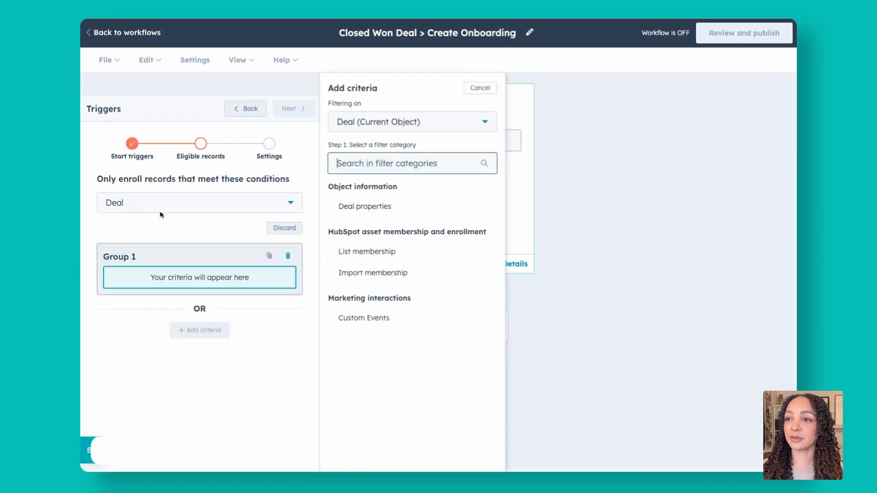
left_click(362, 210)
type("stage")
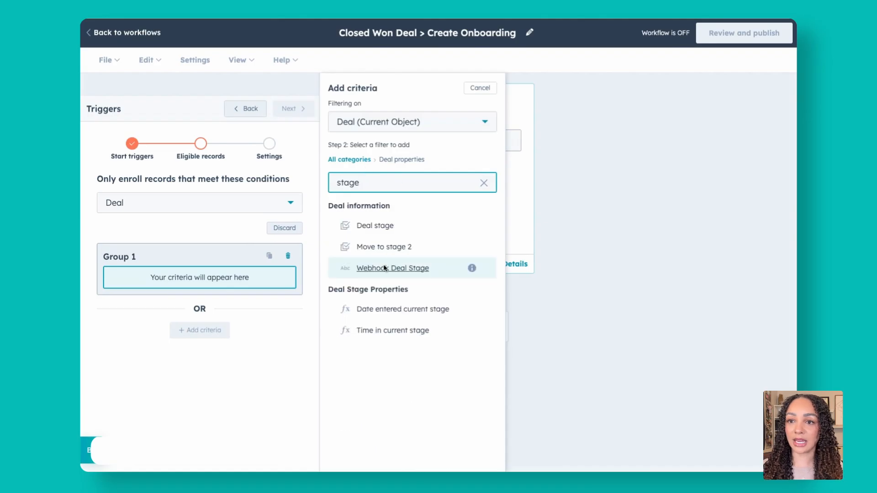
left_click(373, 227)
left_click(388, 156)
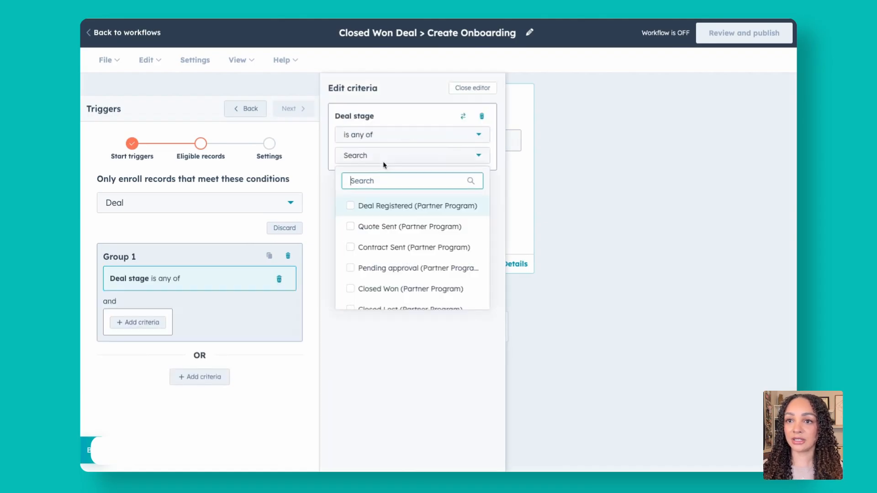
type("won")
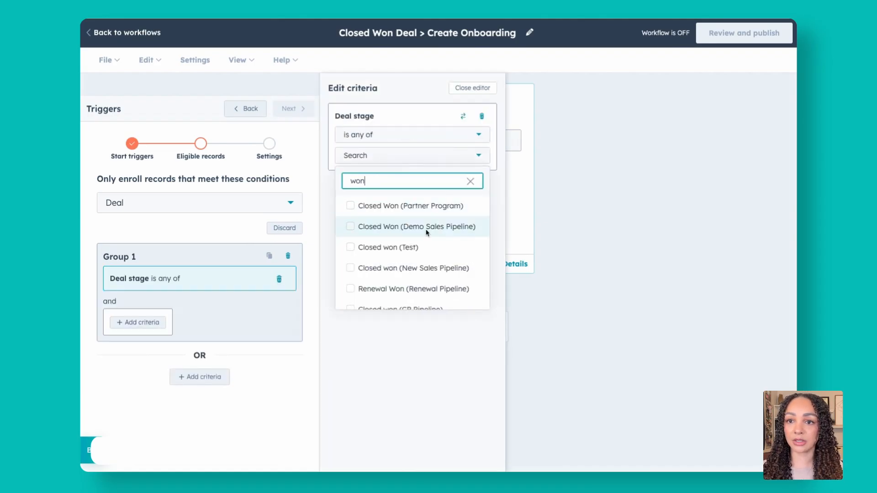
scroll(426, 230, "down", 4)
scroll(427, 232, "up", 3)
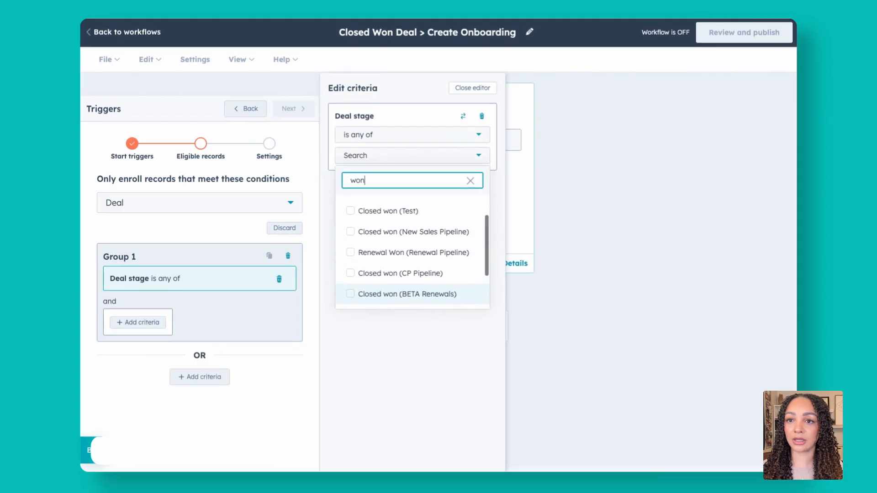
left_click(386, 233)
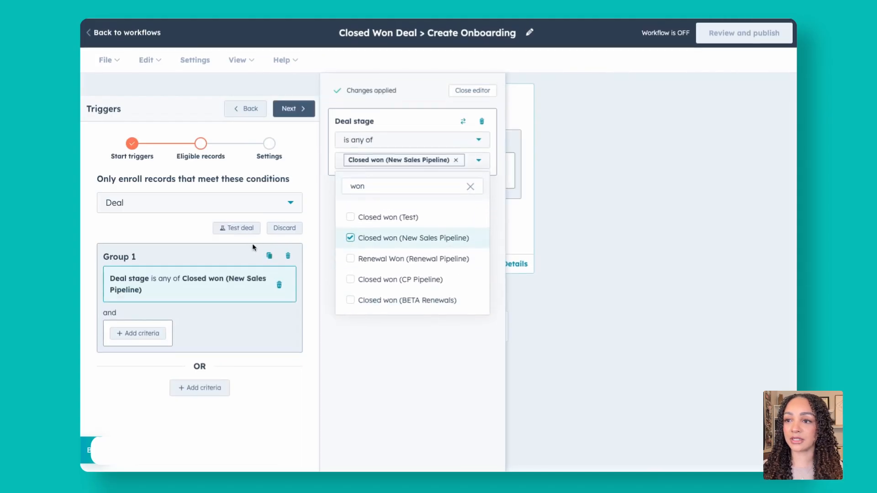
left_click(273, 343)
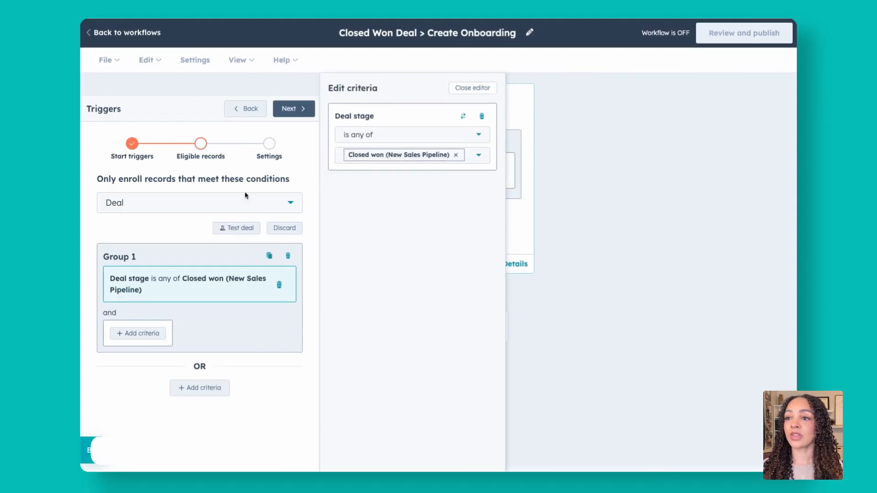
Add the condition that the deal's Service Package is known, and save the trigger with re-enrollment off.
left_click(133, 335)
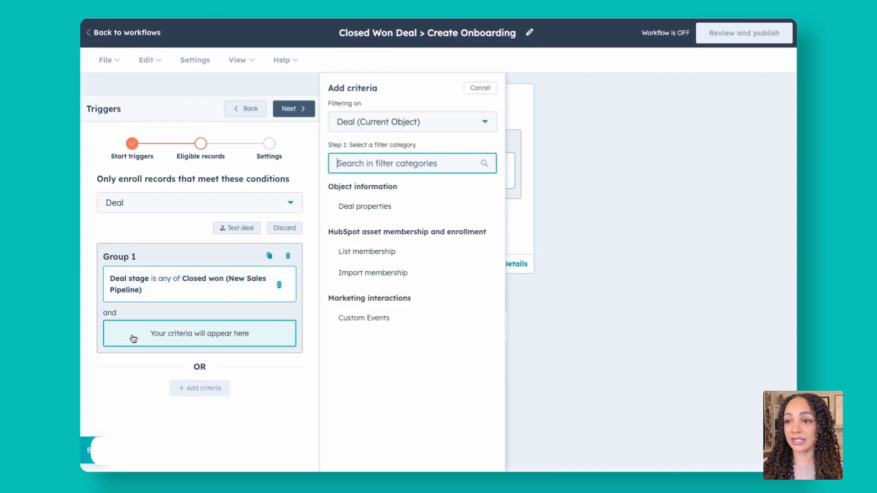
left_click(319, 226)
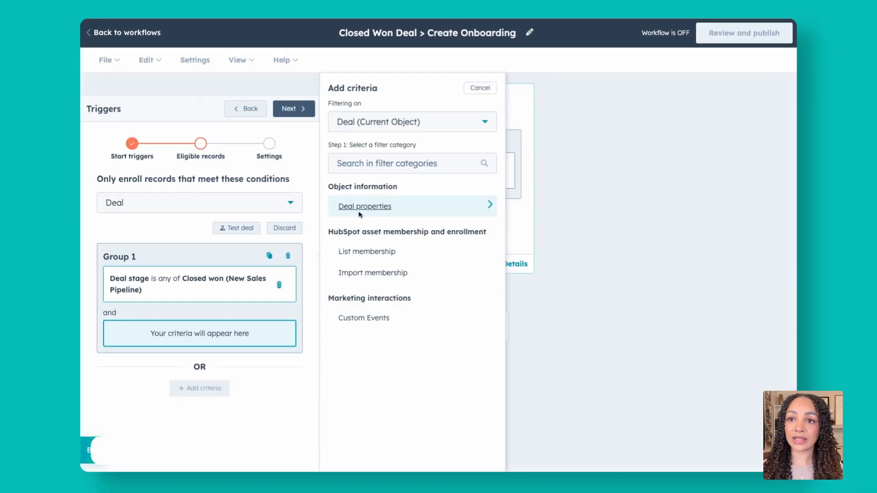
left_click(360, 210)
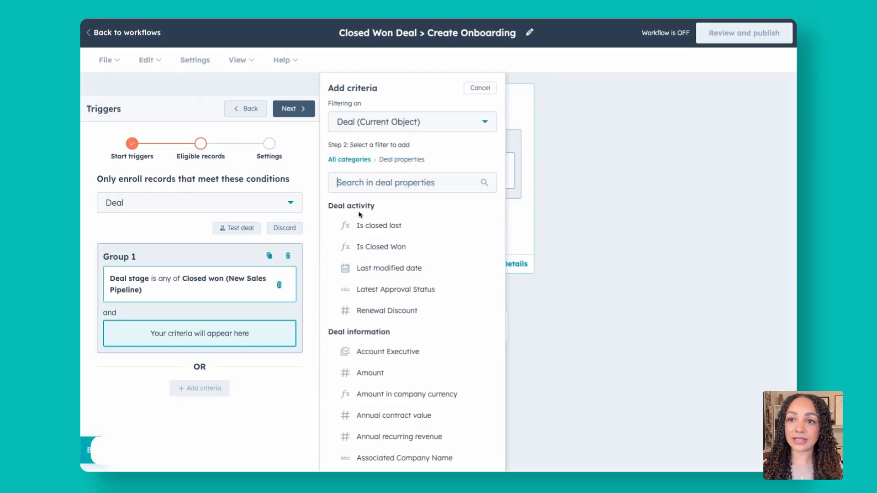
type("servi")
mouse_move(429, 252)
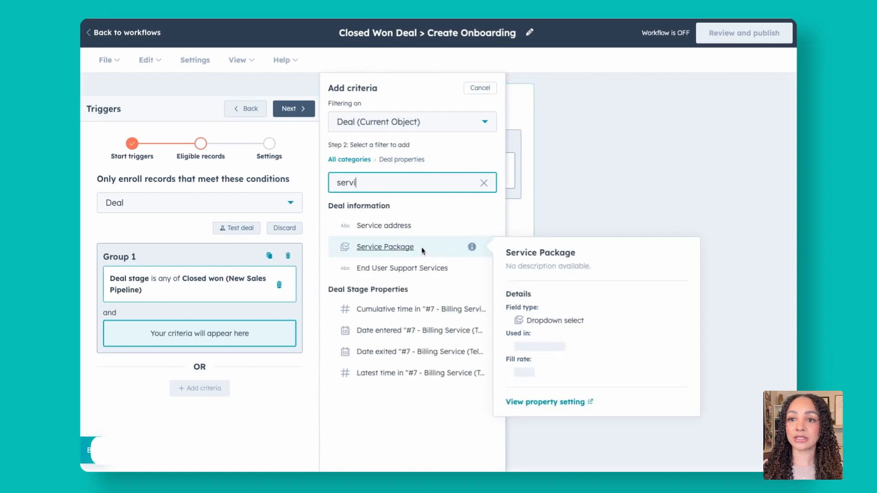
left_click(391, 248)
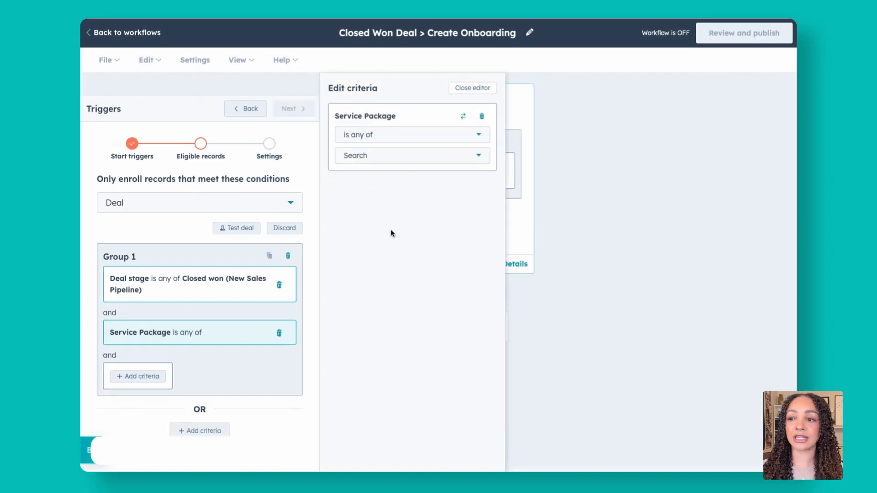
left_click(403, 154)
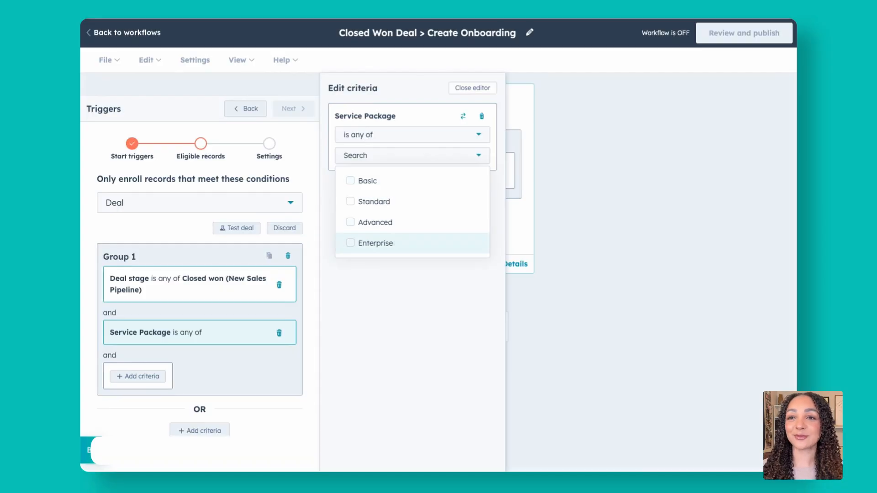
left_click(383, 270)
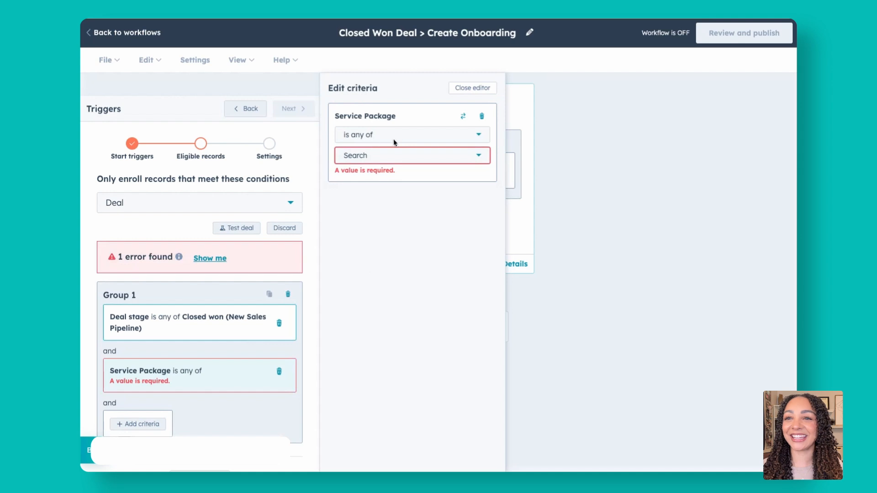
left_click(410, 136)
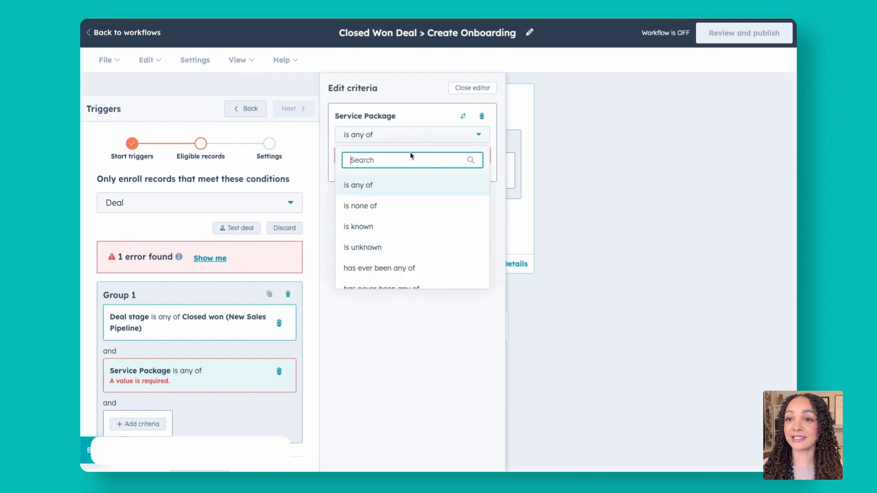
left_click(382, 227)
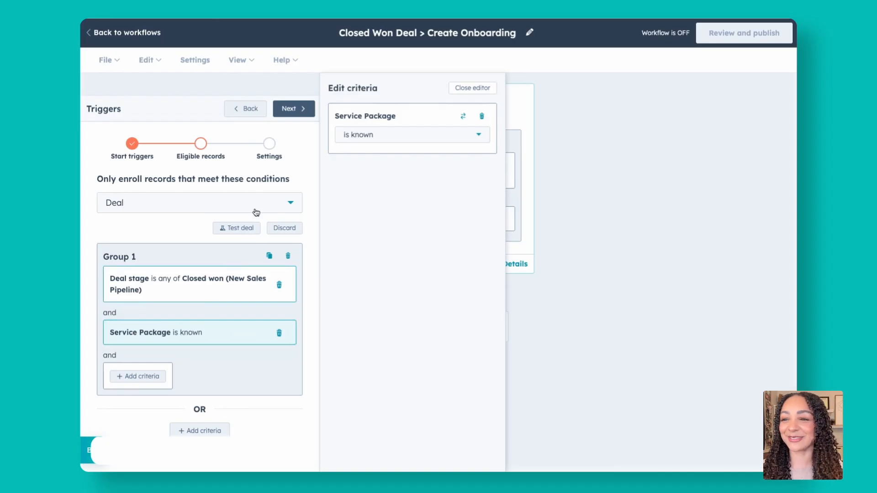
left_click(292, 112)
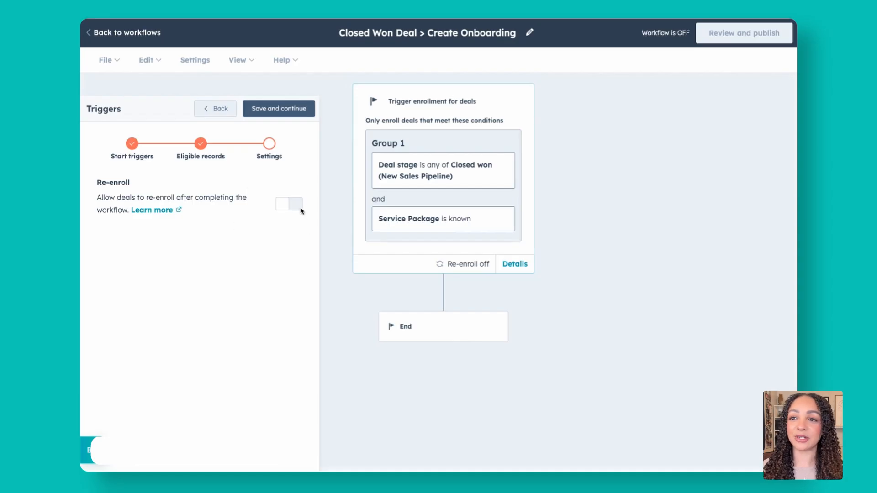
left_click(276, 115)
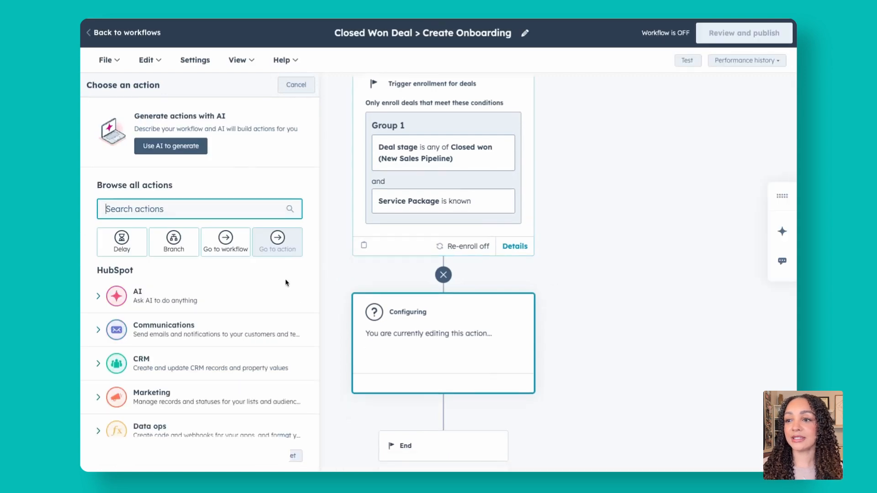
Add a Create record action after the trigger, with Service as the type of record to create.
scroll(285, 280, "down", 2)
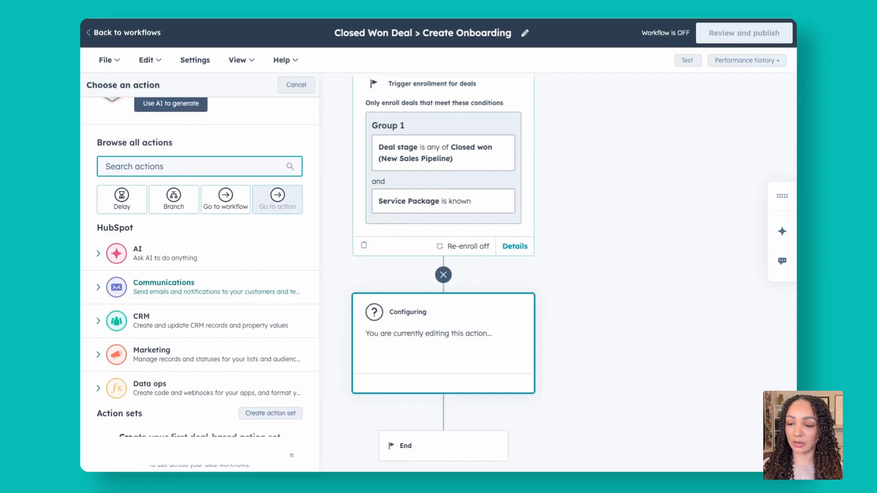
type("create")
left_click(165, 338)
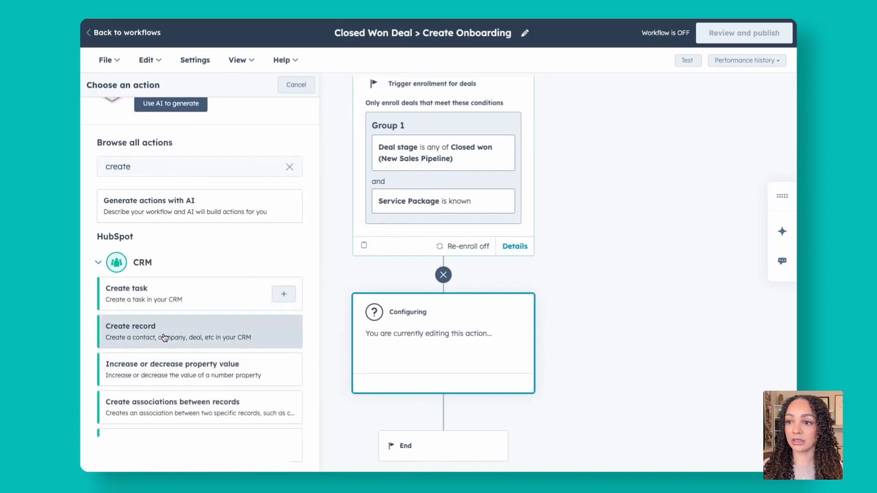
left_click(217, 144)
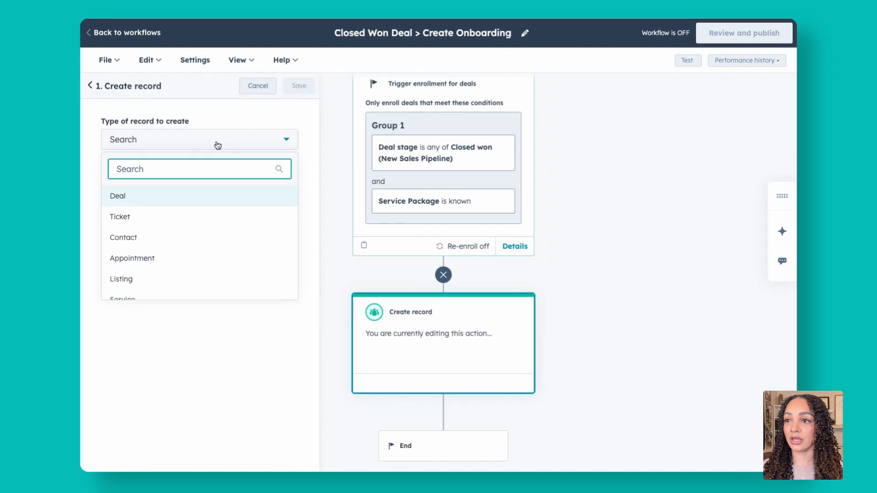
scroll(206, 242, "down", 2)
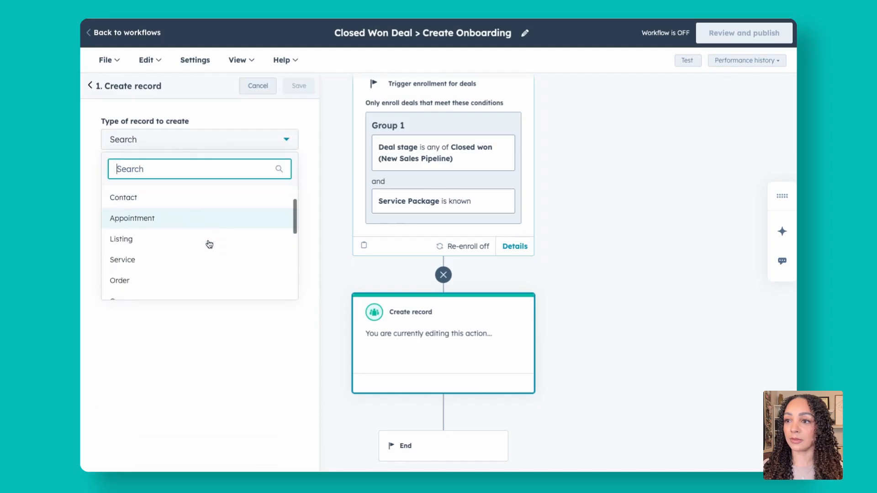
left_click(132, 251)
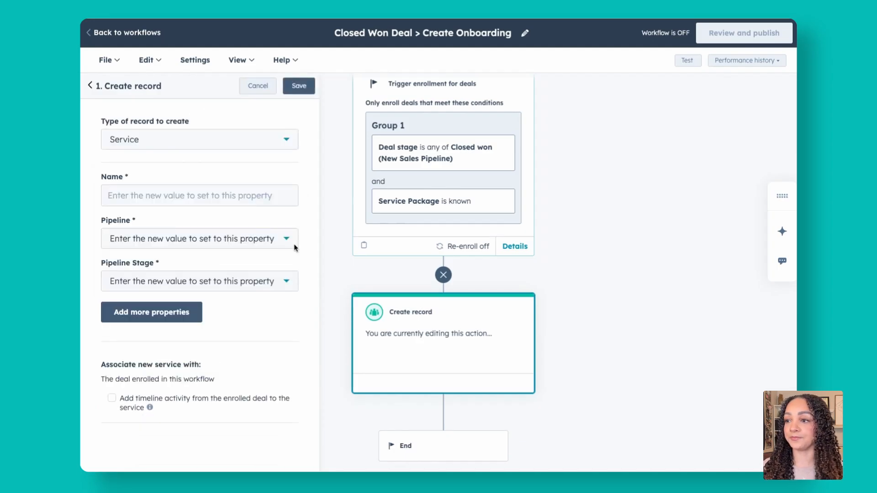
Insert the enrolled deal's Associated Company Name property as a variable in the new service's Name.
left_click(201, 200)
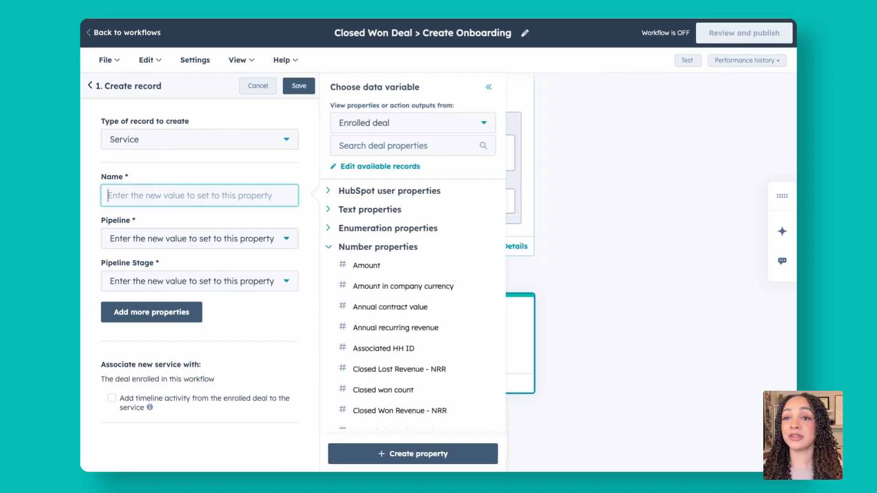
left_click(379, 144)
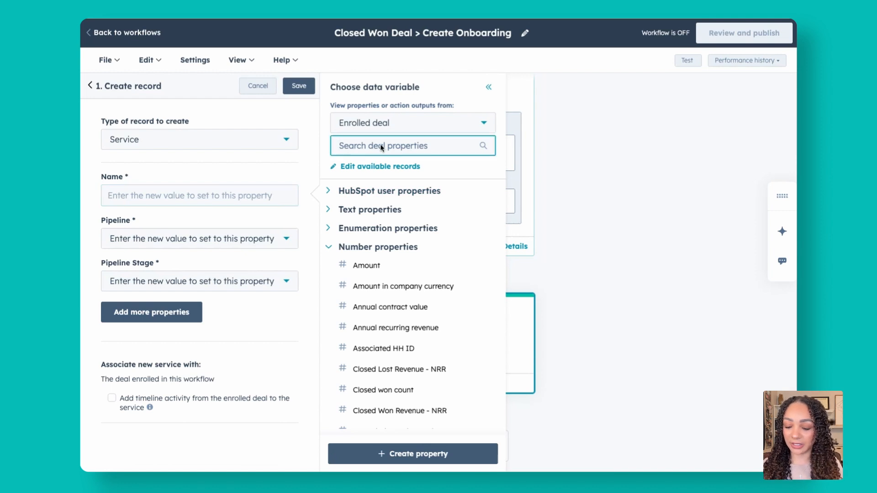
type("company name")
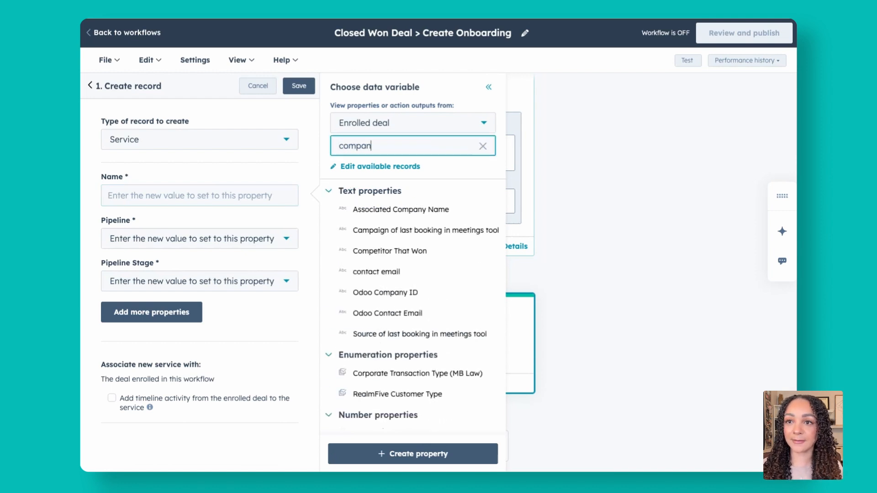
key("BackSpace")
key("BackSpace")
key("BackSpace")
key("BackSpace")
key("BackSpace")
key("BackSpace")
left_click(477, 213)
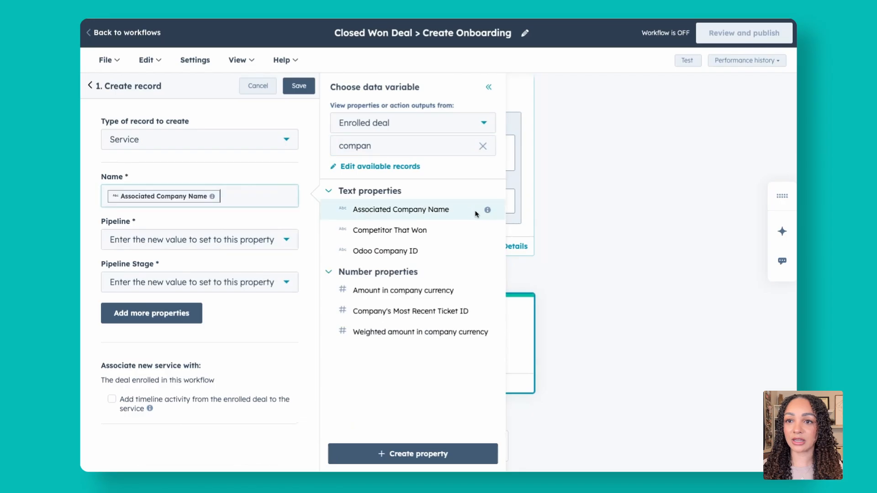
Add the text " - Onboarding" after the company name variable in the service's Name.
type("- Onbao")
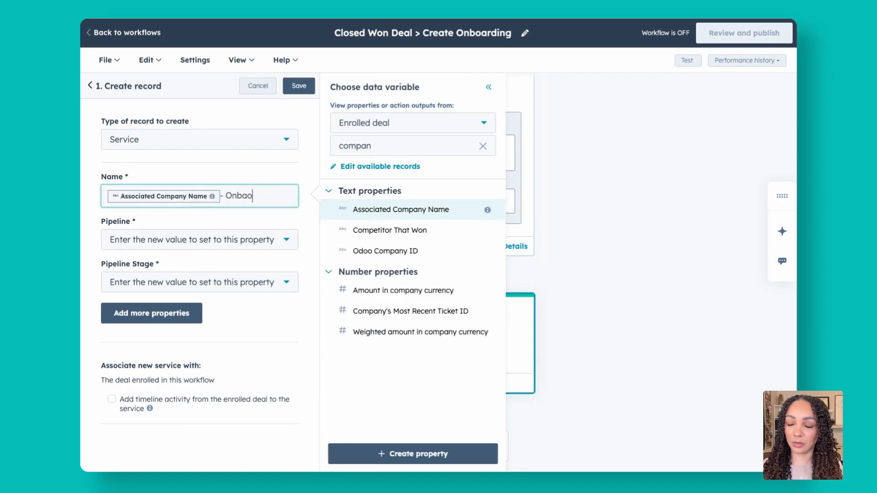
key("BackSpace")
key("BackSpace")
type("oarding")
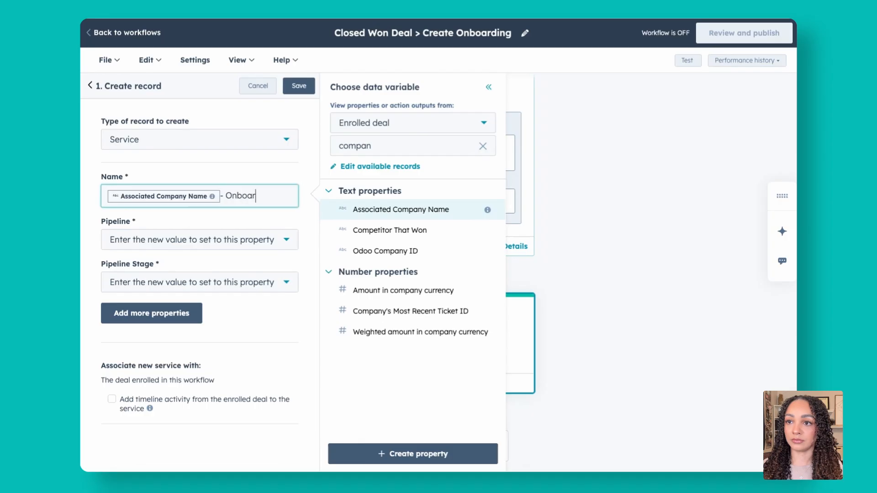
left_click(224, 198)
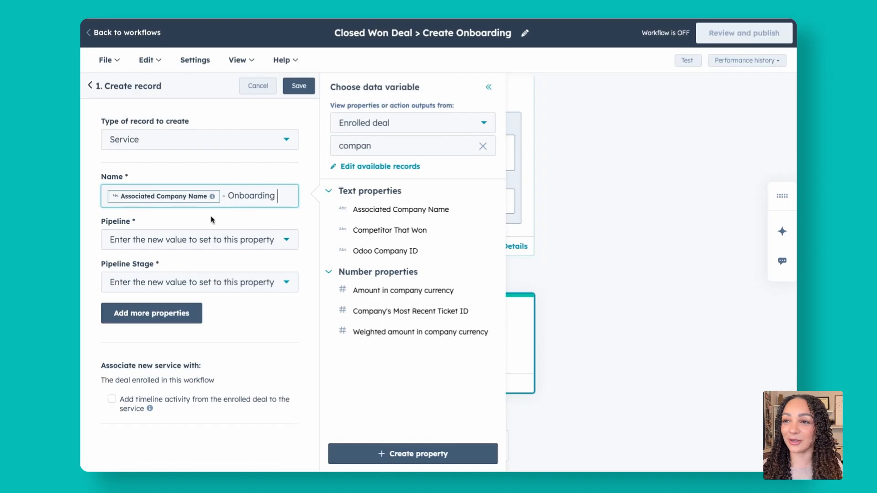
Set the service's Pipeline to Onboarding and its Pipeline Stage to Awaiting Assignment (Onboarding).
left_click(172, 247)
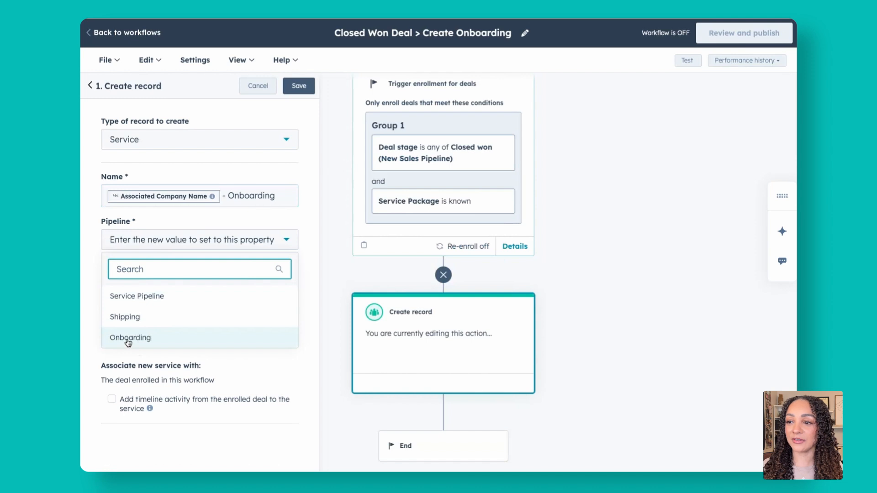
left_click(129, 339)
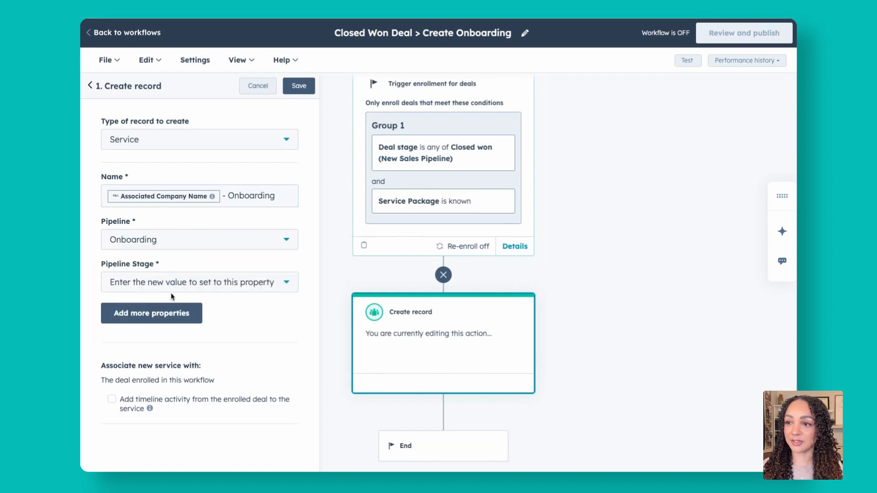
left_click(181, 283)
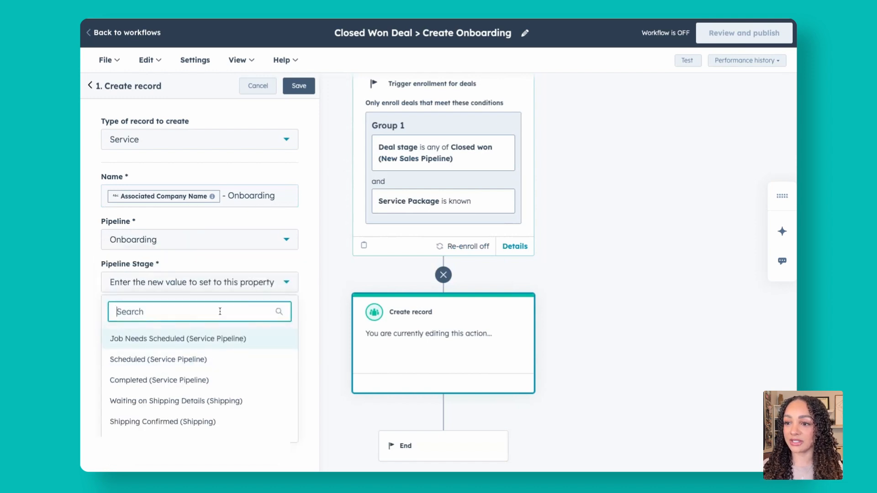
scroll(229, 359, "down", 5)
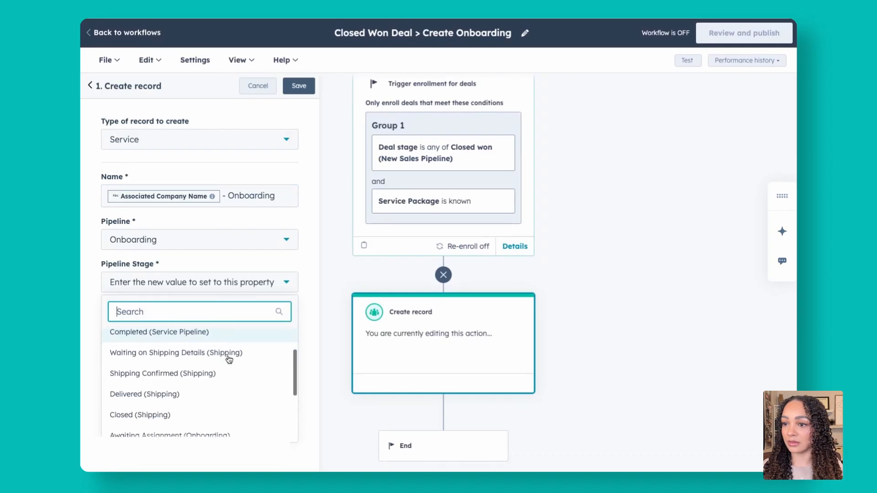
scroll(229, 358, "up", 1)
left_click(160, 338)
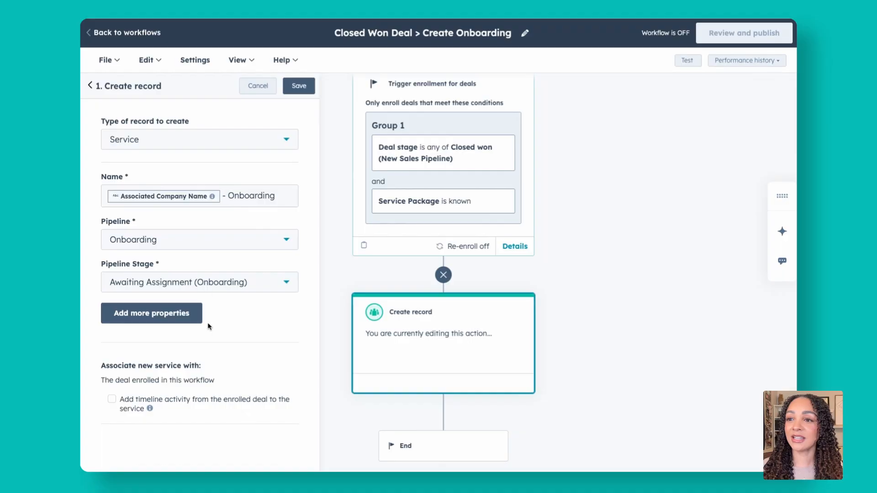
Add a property copy from the deal's Contract Start Date to the service's Contract Start date.
left_click(146, 314)
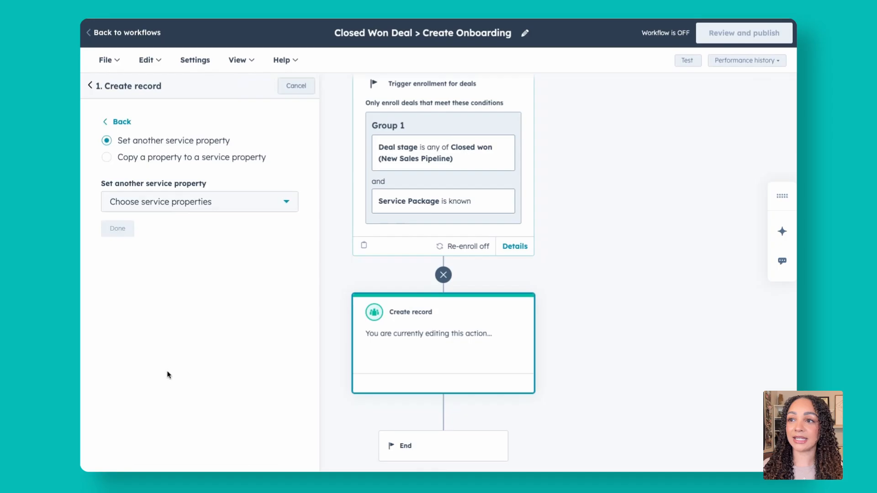
left_click(134, 159)
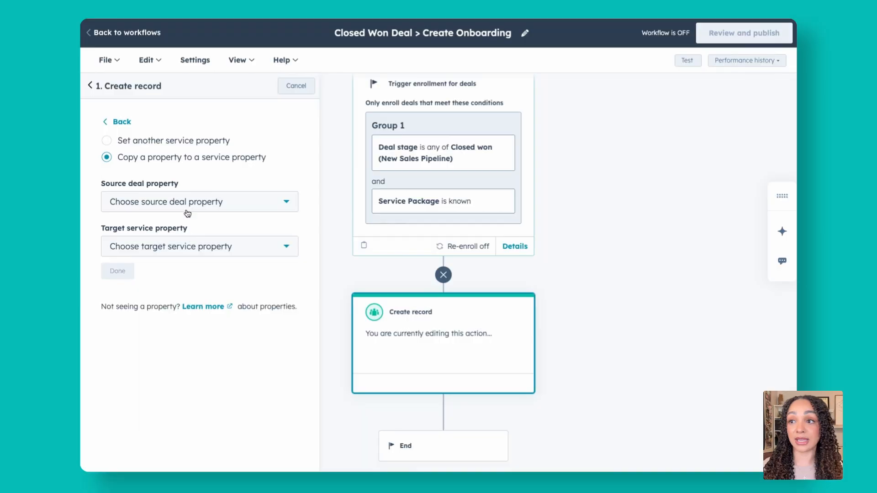
left_click(186, 207)
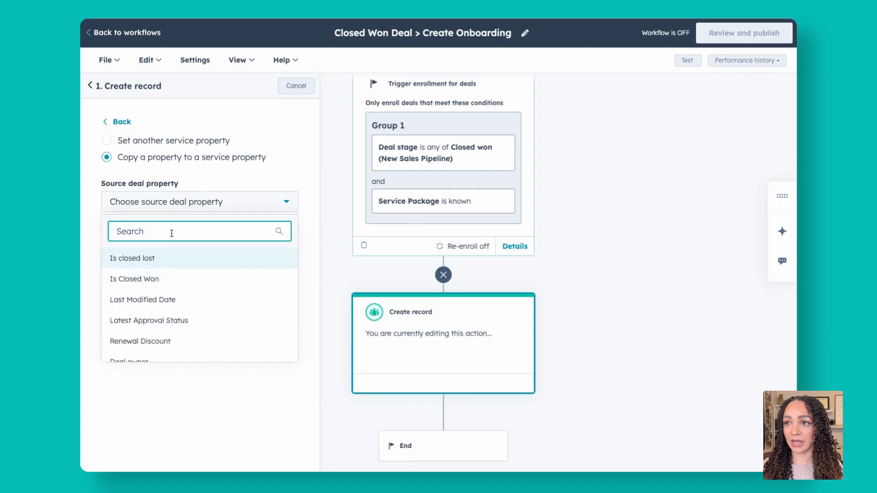
type("start")
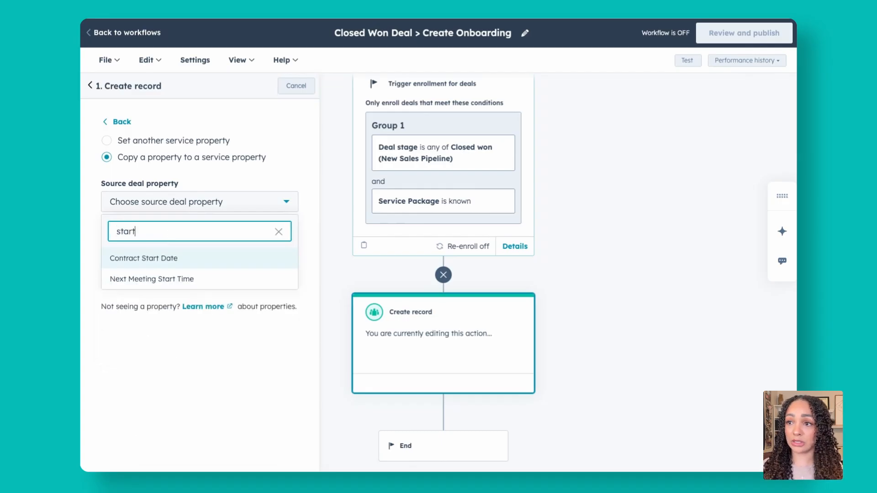
left_click(161, 254)
left_click(167, 253)
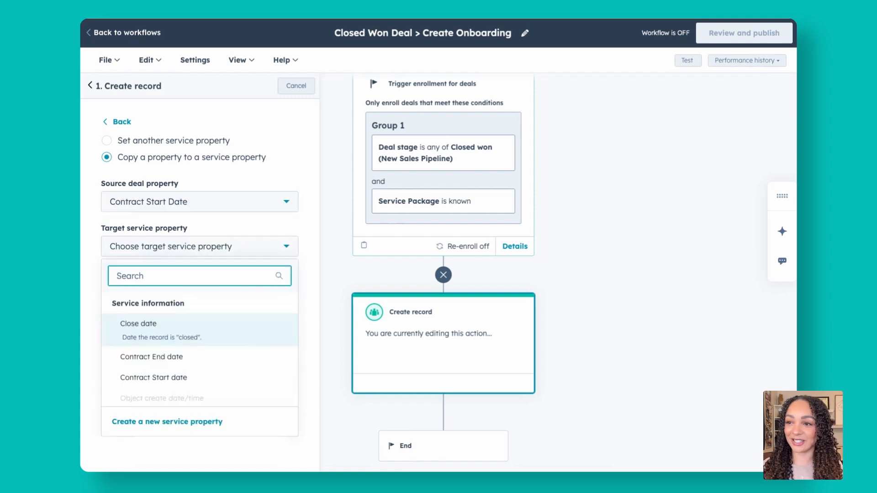
left_click(161, 383)
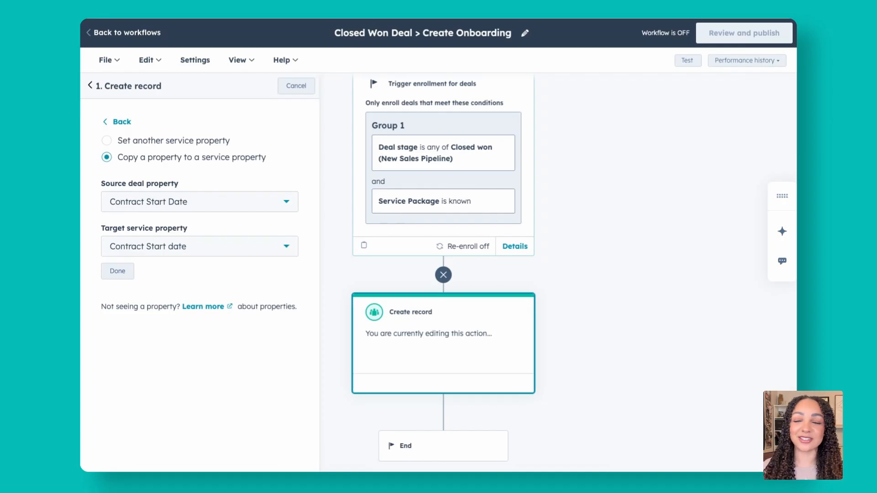
left_click(117, 271)
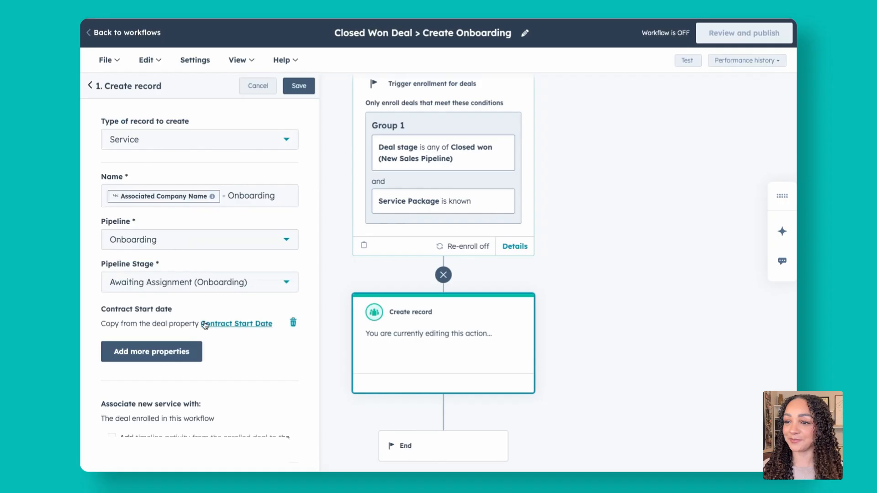
Add a property copy from the deal's Contract End Date to the service's Contract End date.
left_click(171, 358)
left_click(117, 159)
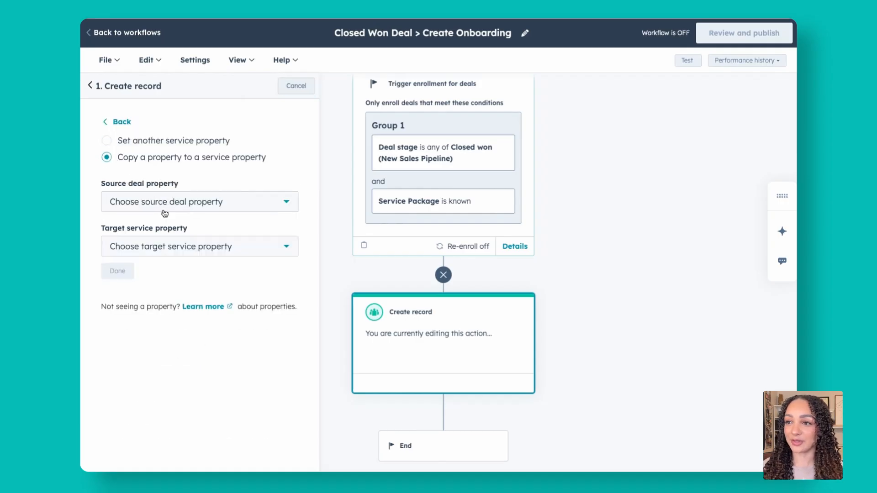
left_click(164, 213)
type("enda")
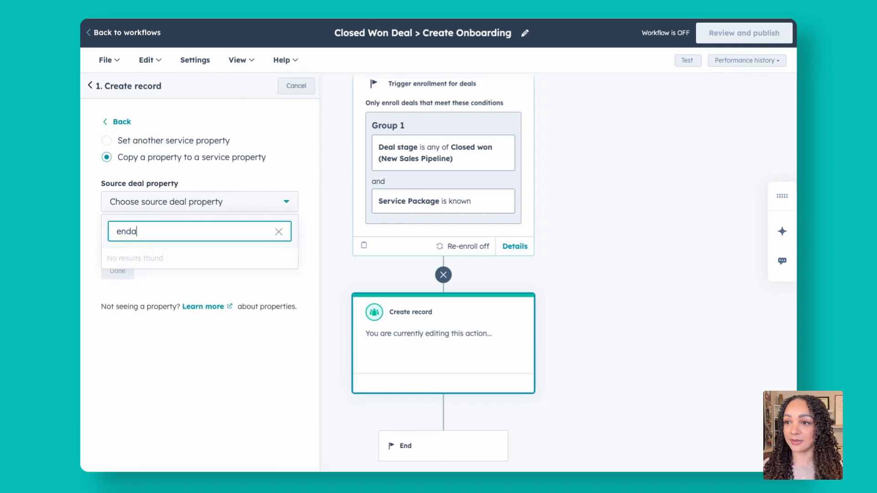
key("BackSpace")
left_click(157, 256)
left_click(153, 249)
type("end")
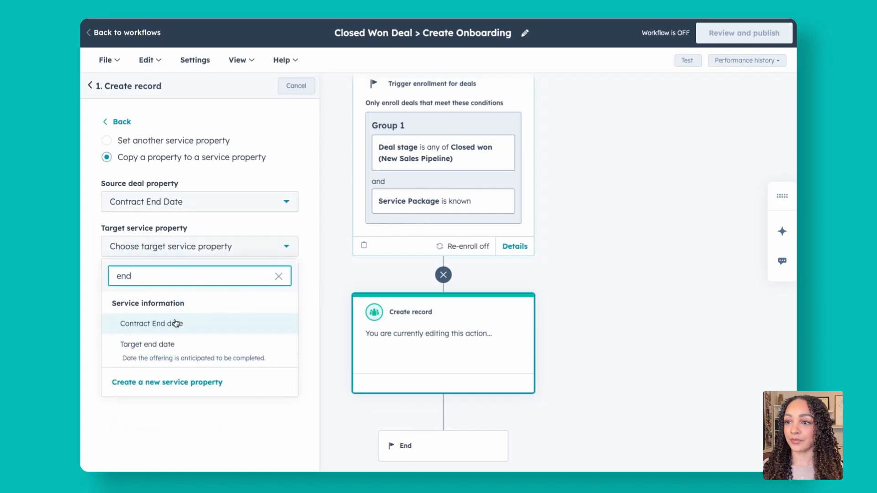
left_click(174, 321)
left_click(119, 272)
Add a property copy from the Deal owner to the service's Salesperson property.
scroll(201, 255, "down", 3)
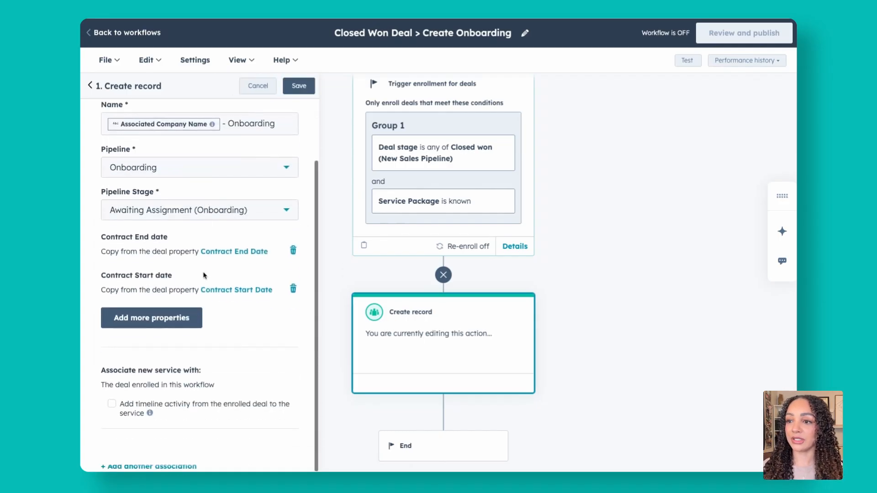
left_click(182, 318)
left_click(134, 159)
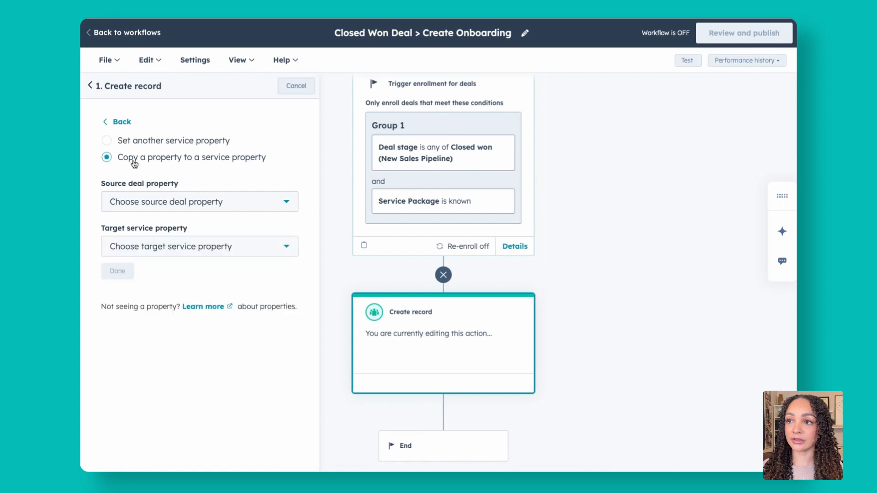
left_click(148, 200)
type("deal")
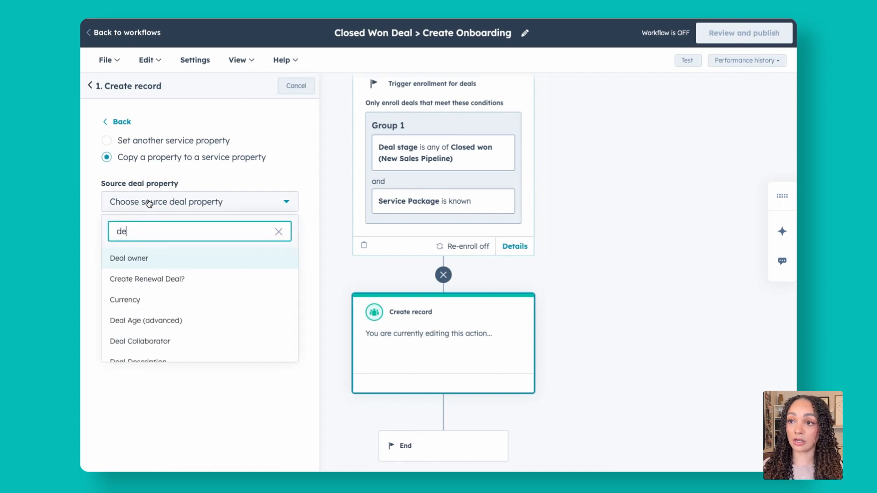
left_click(148, 261)
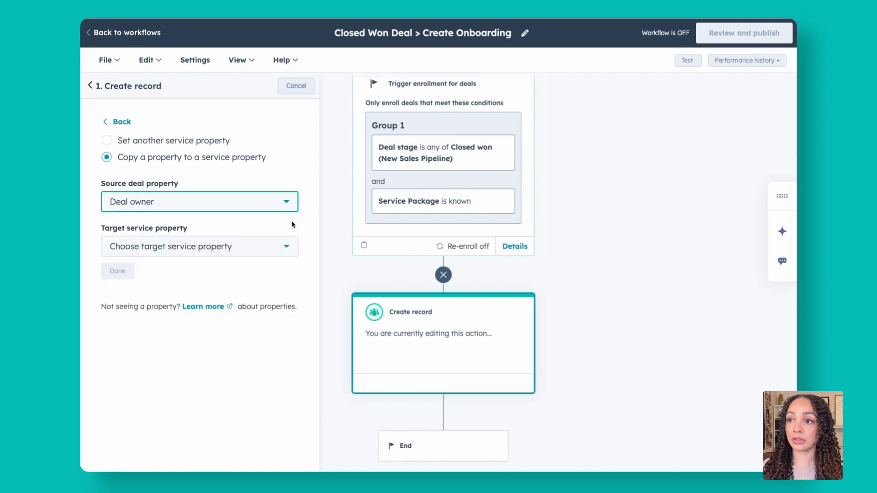
left_click(173, 247)
type("sale")
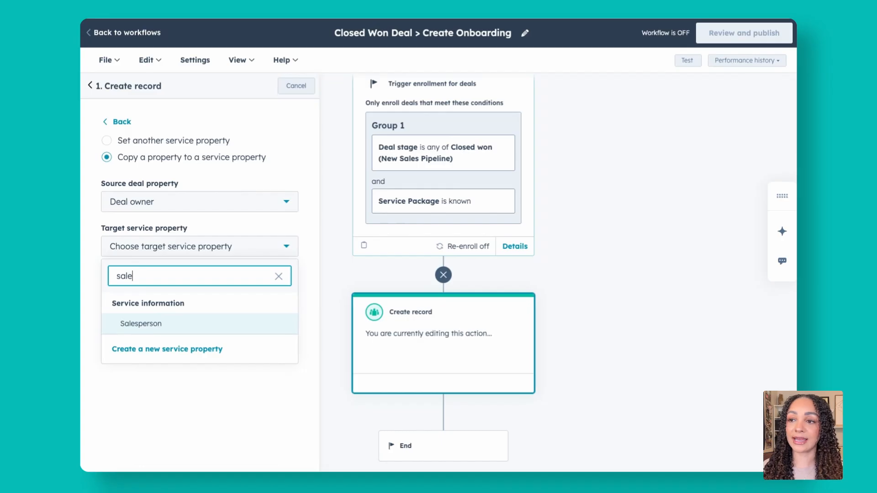
left_click(141, 324)
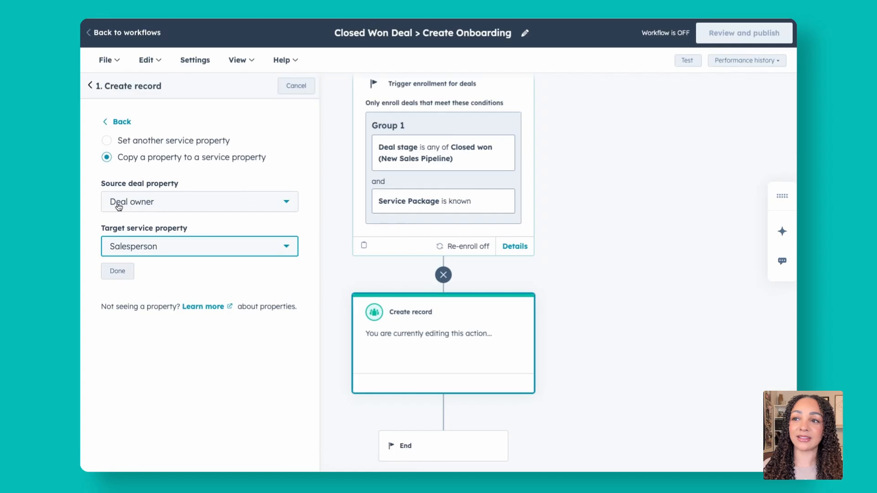
left_click(119, 273)
Try adding timeline activity from the enrolled deal to the service, view its starting-period choices, and turn the option off again.
scroll(235, 251, "down", 3)
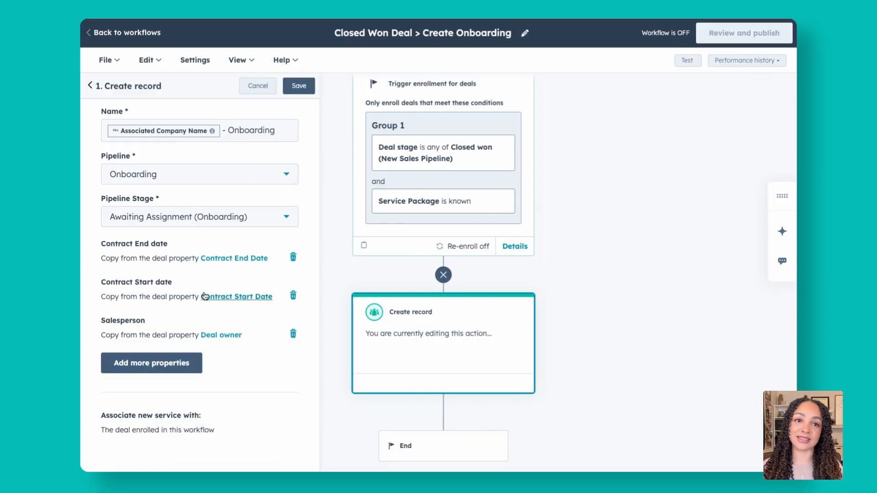
scroll(205, 296, "down", 2)
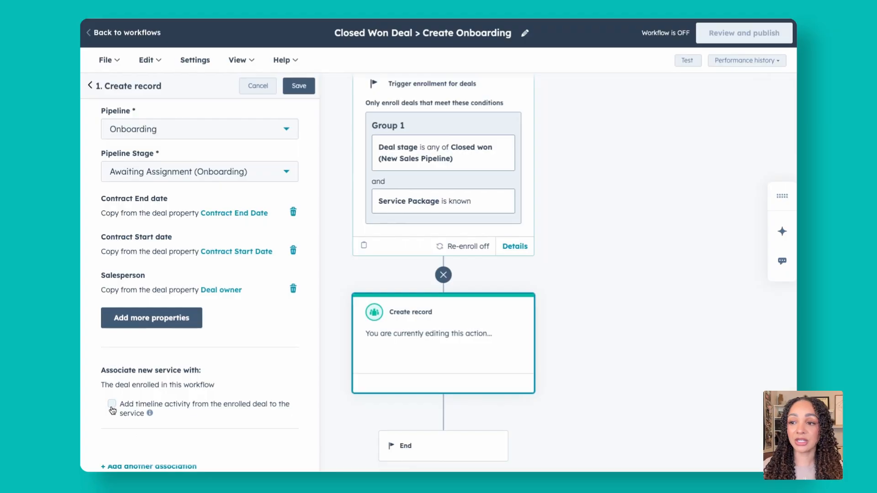
left_click(111, 404)
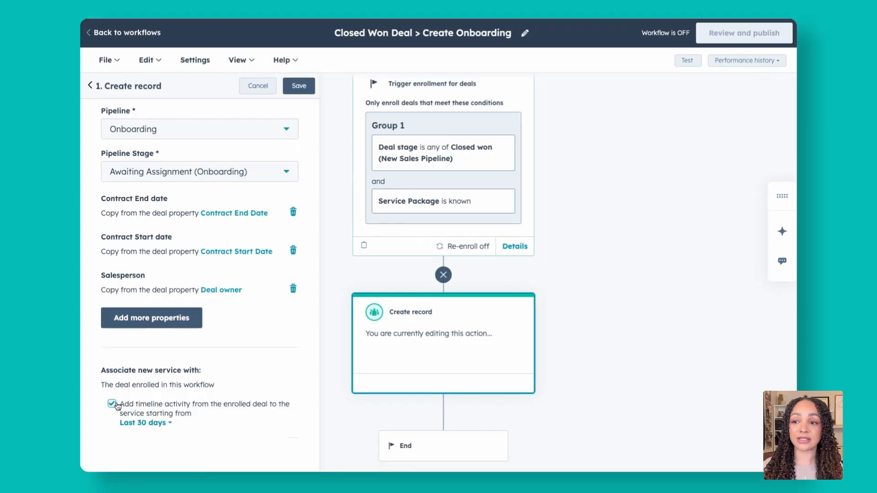
scroll(214, 365, "down", 1)
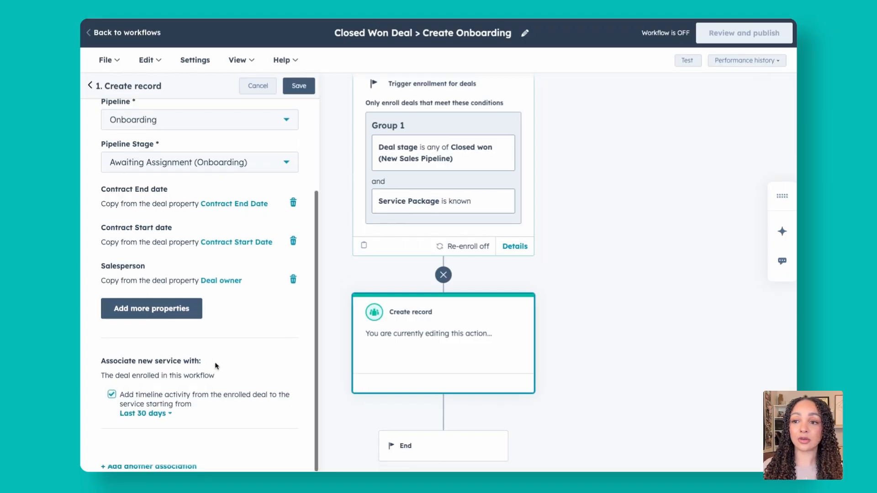
left_click(157, 413)
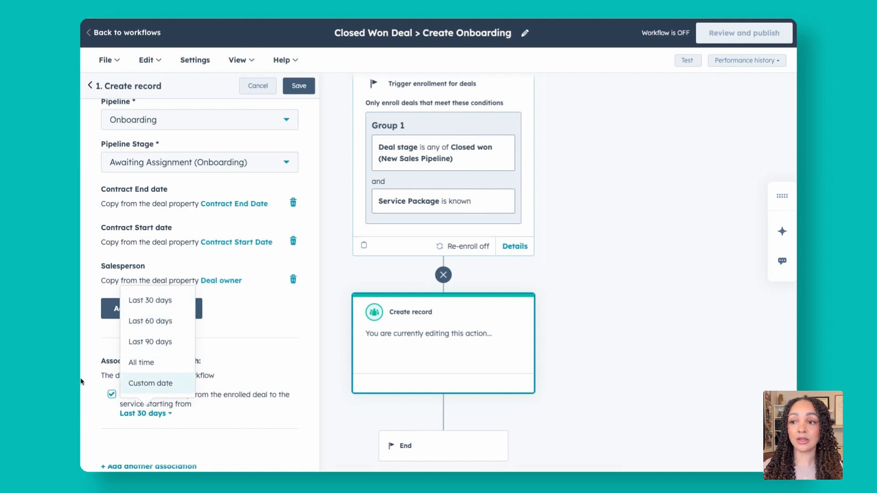
left_click(113, 397)
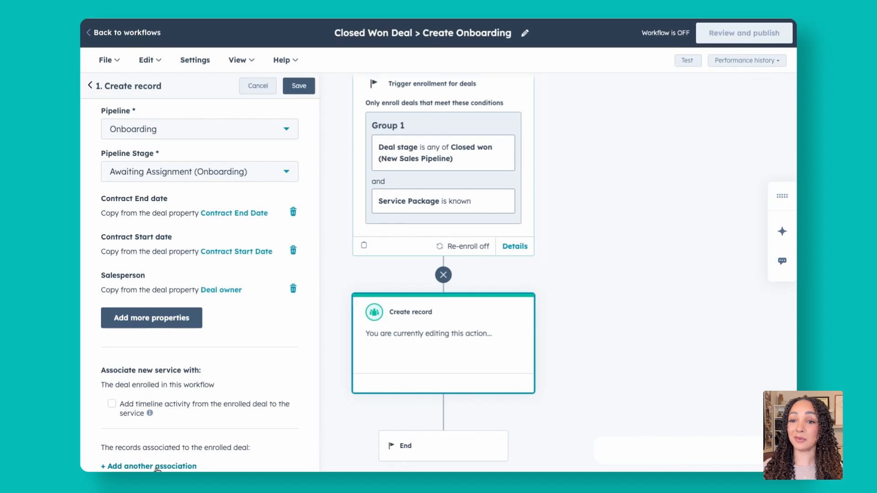
Add an association linking the new service to the enrolled deal's contacts labelled Decision Maker.
left_click(148, 466)
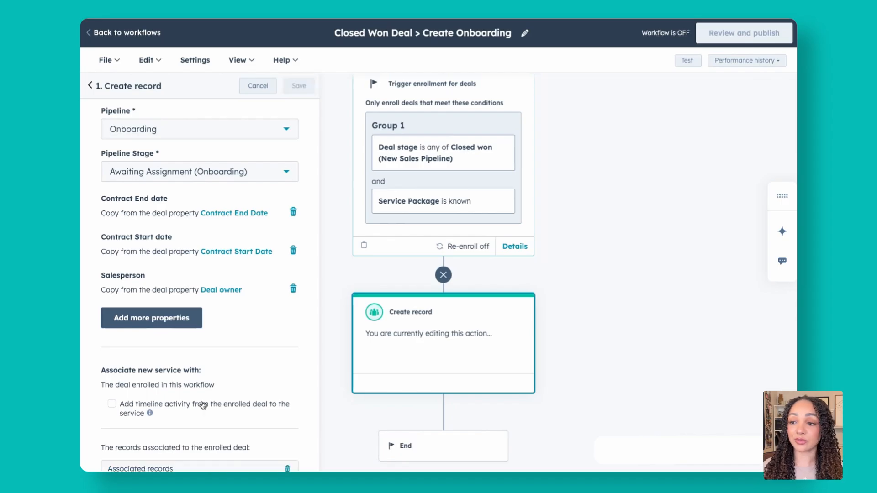
scroll(206, 399, "down", 2)
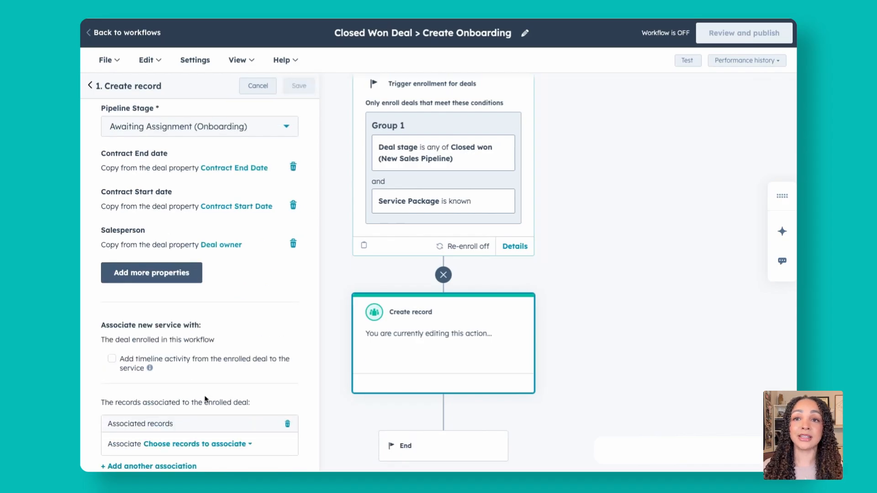
left_click(171, 444)
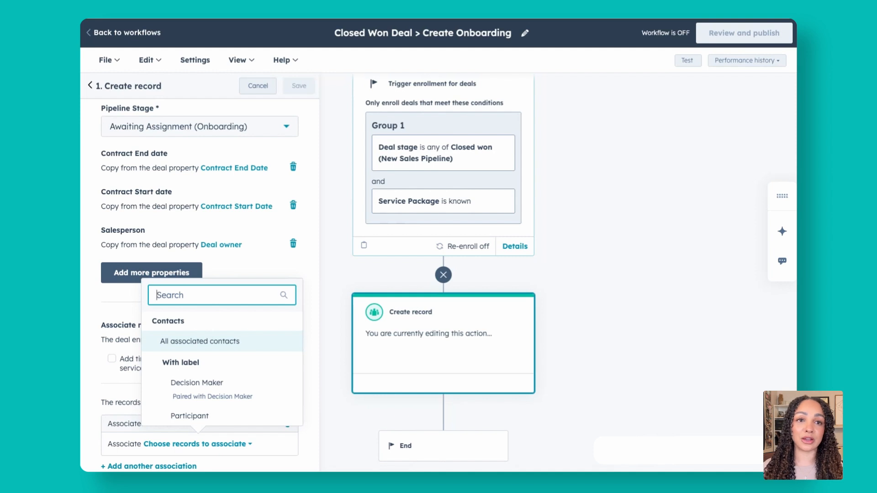
scroll(237, 379, "down", 1)
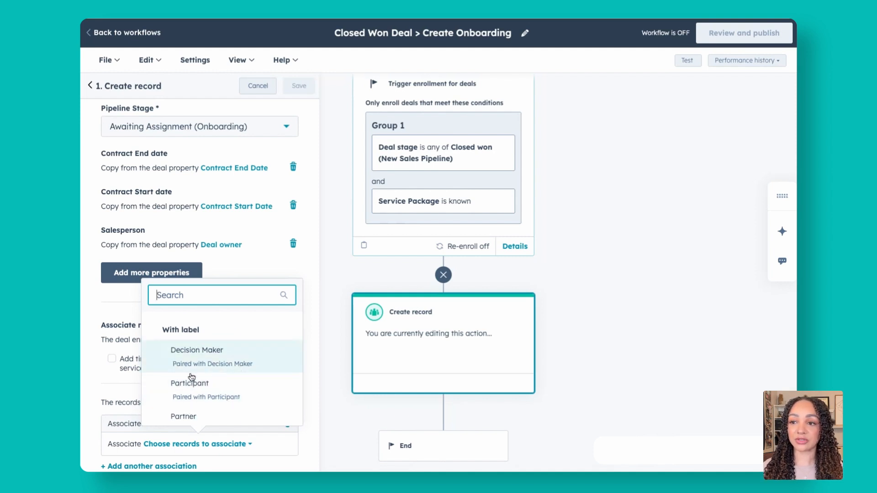
scroll(218, 338, "down", 2)
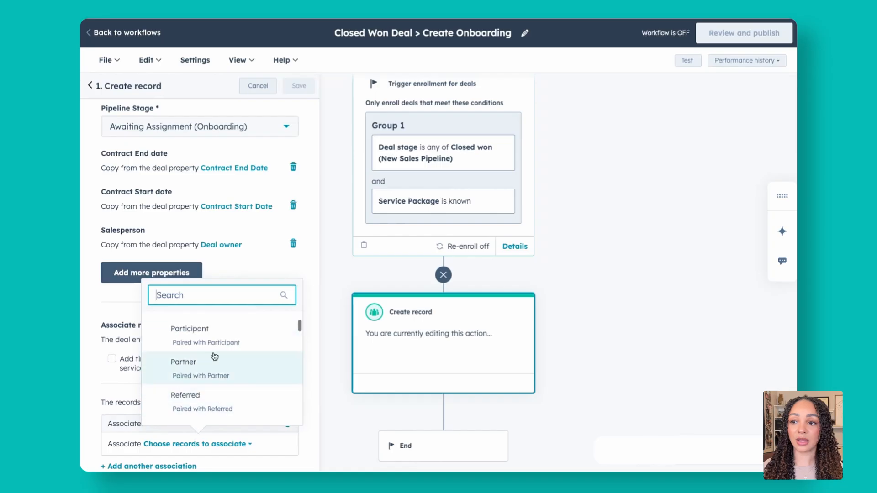
scroll(221, 397, "up", 2)
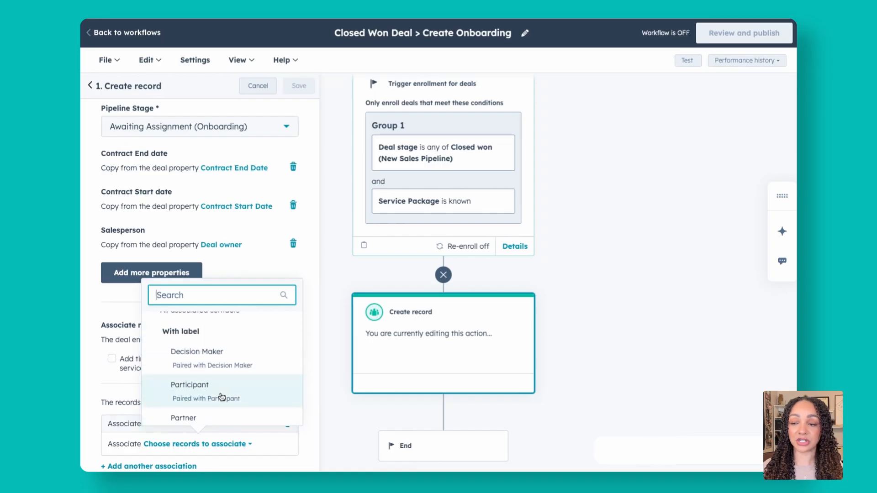
left_click(205, 363)
Add an association with all associated companies to the new service and save the Create record action.
scroll(237, 415, "down", 1)
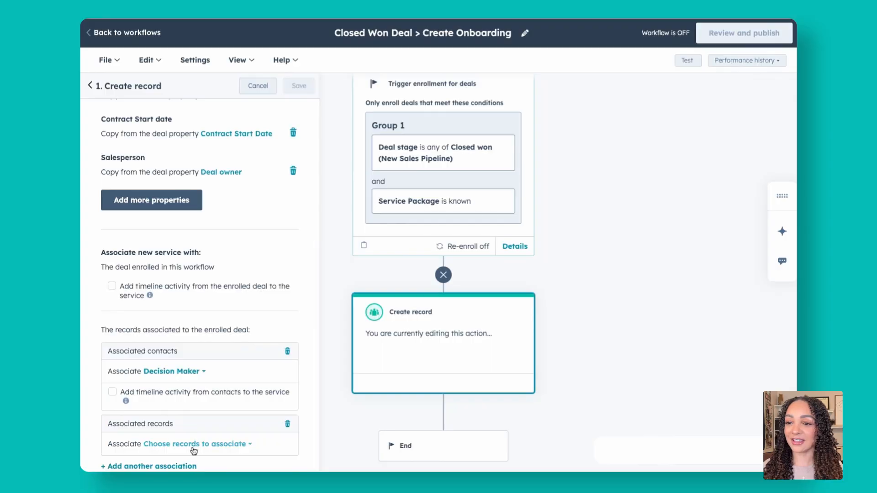
left_click(196, 444)
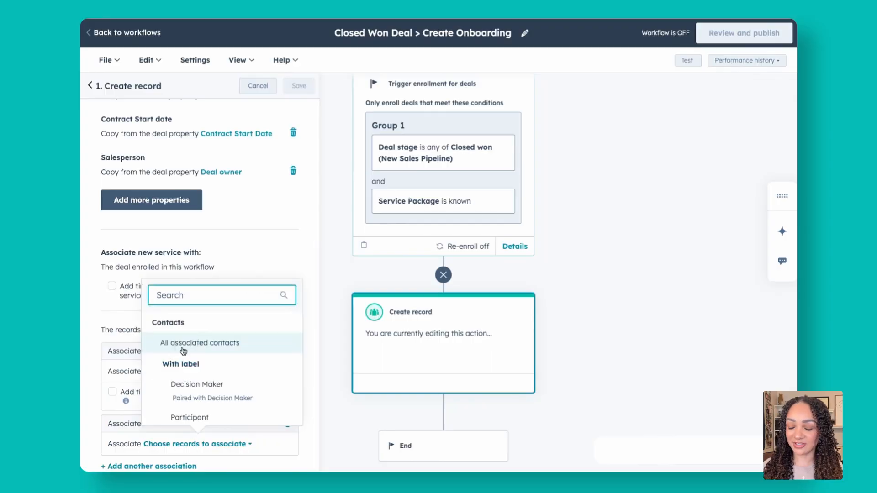
type("com")
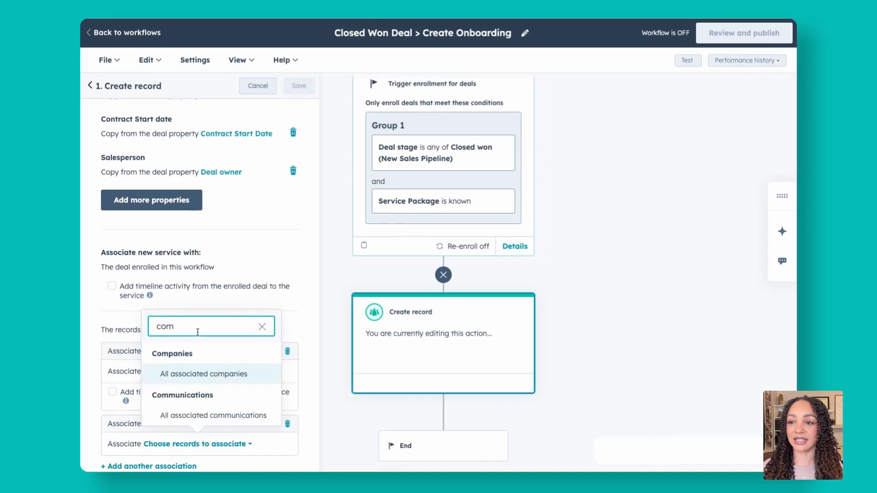
left_click(196, 378)
scroll(239, 413, "down", 1)
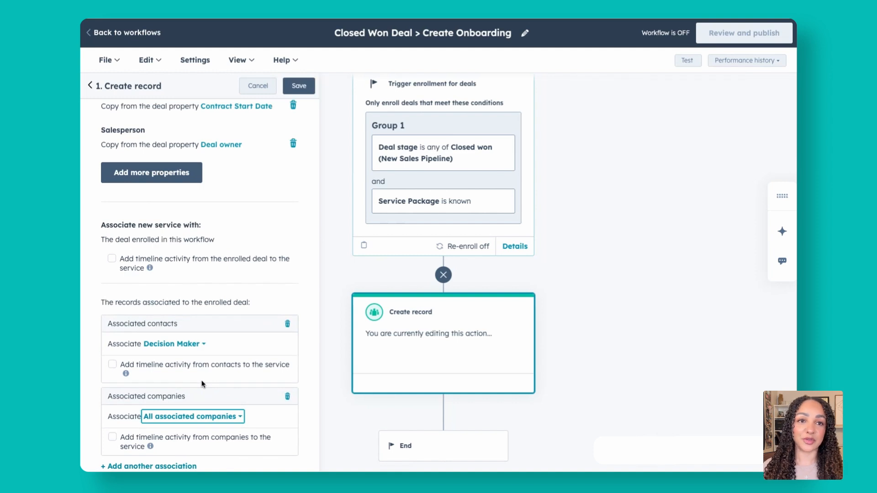
left_click(299, 86)
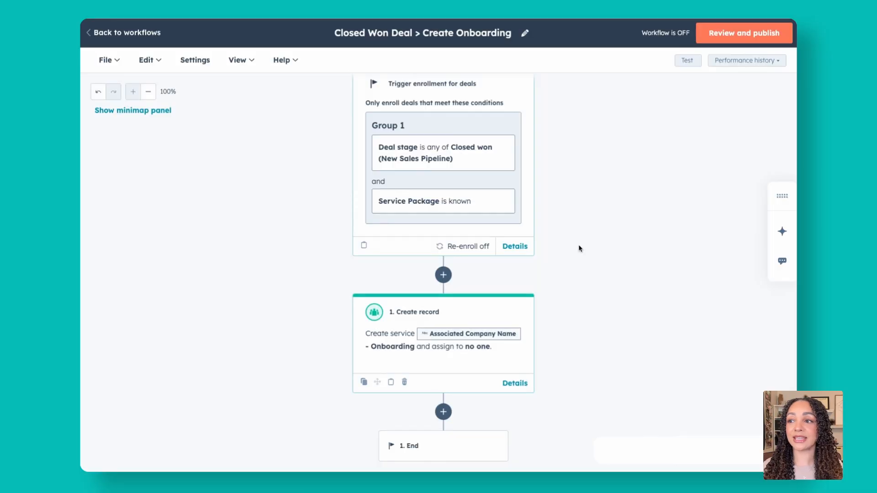
Add a Create task action after the Create record action.
scroll(542, 246, "down", 3)
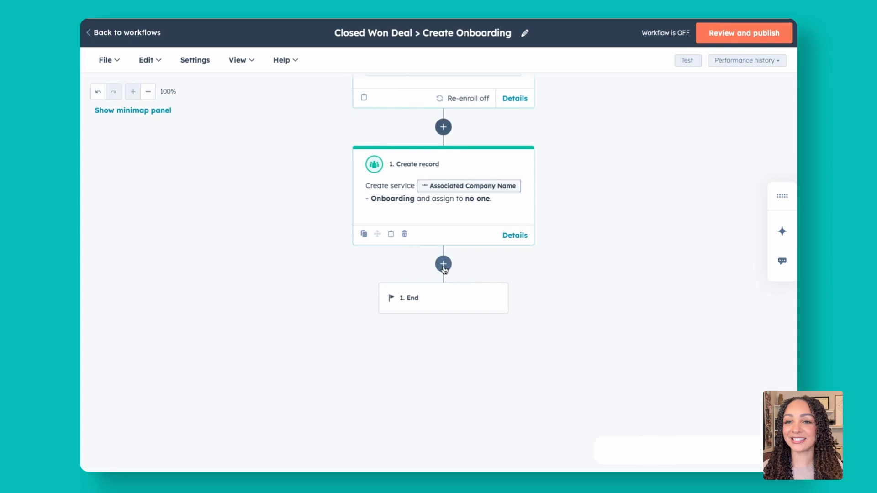
left_click(443, 264)
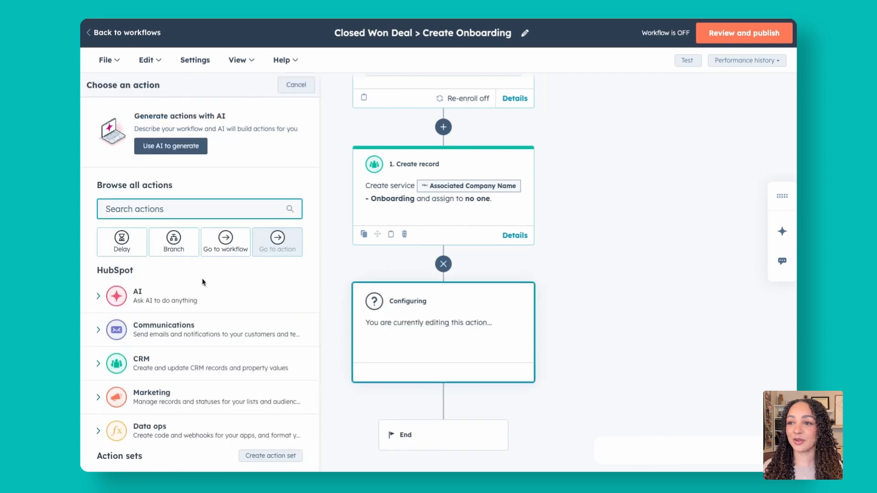
type("task")
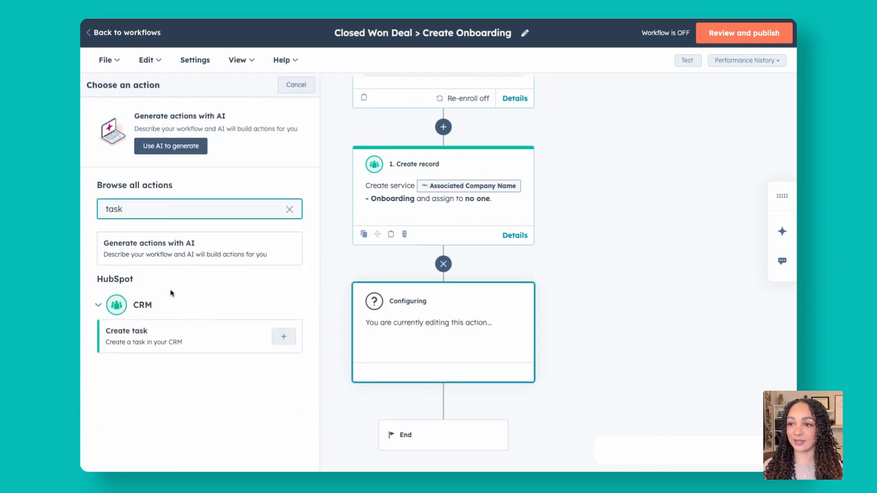
left_click(173, 340)
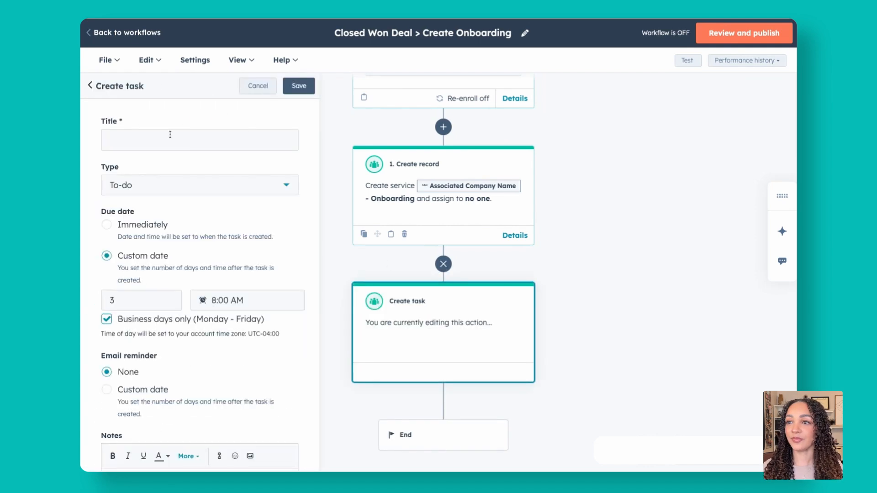
Enter the task title "Assign Account Manager/CSM to new Customer Onboarding-".
left_click(170, 135)
type("Assign")
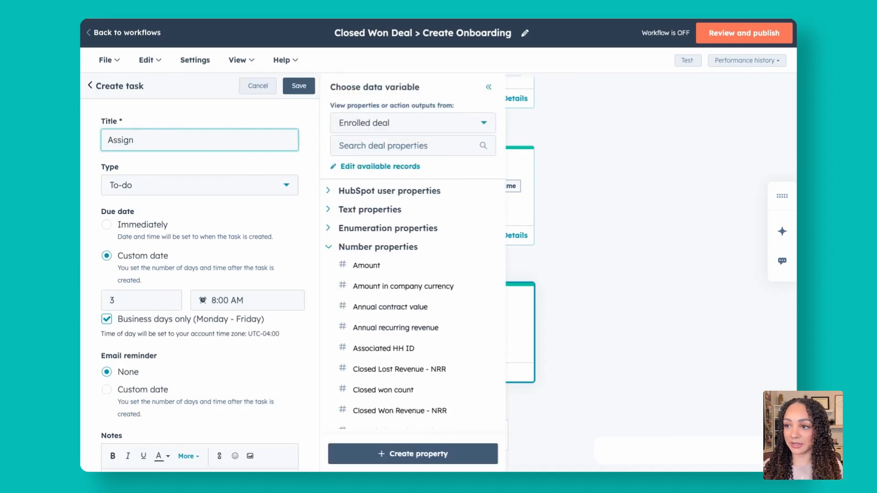
type(" Accoutn")
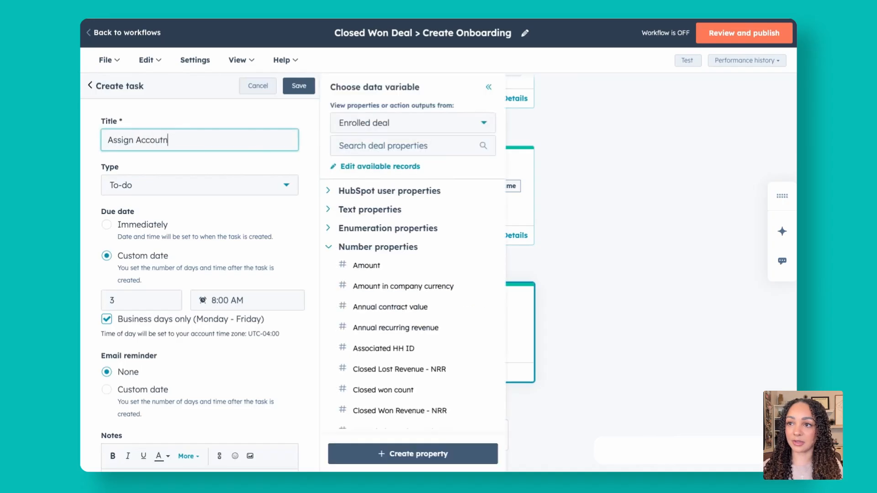
type("y m")
key("BackSpace")
key("BackSpace")
key("BackSpace")
type("t Manager")
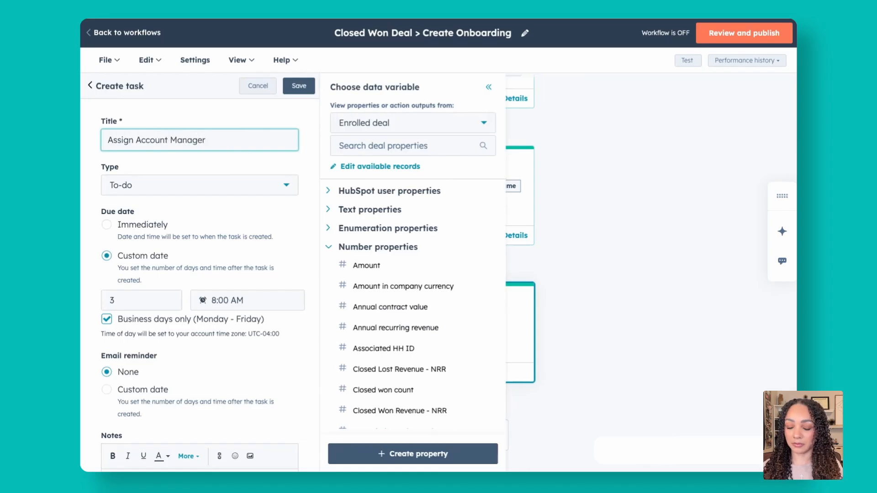
type("- CSM")
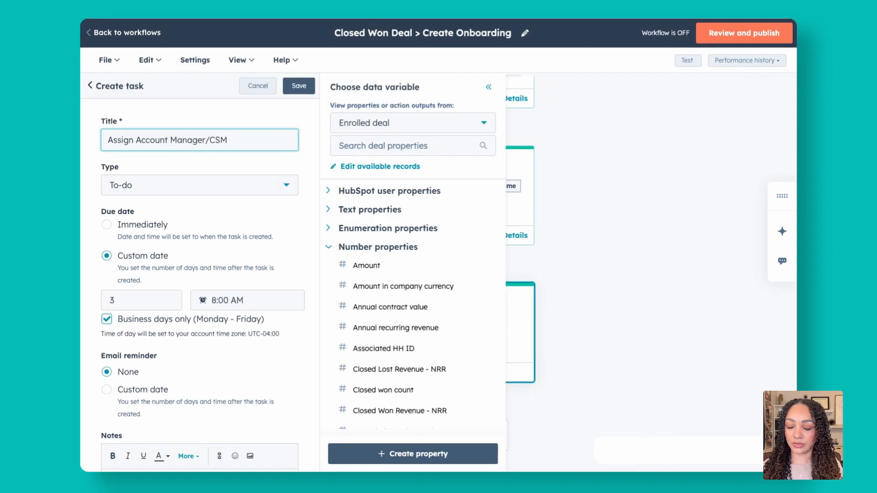
type(" to new Customer Onboarding-")
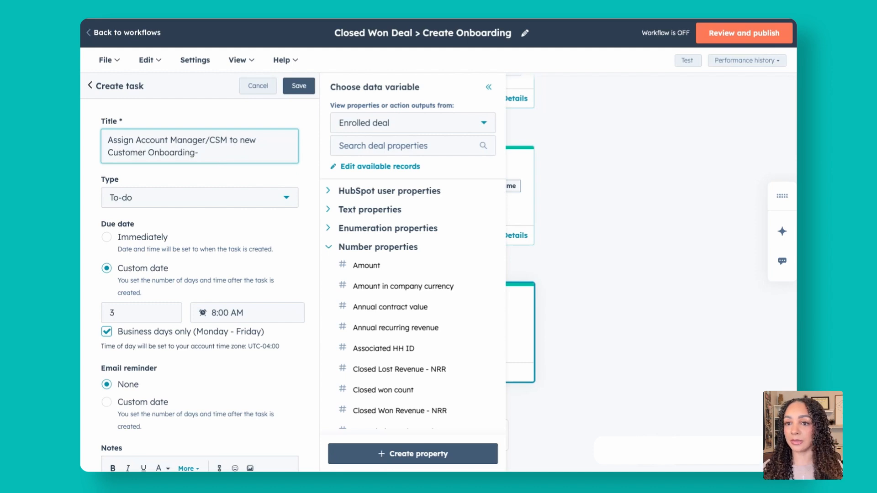
Insert the enrolled deal's Associated Company Name variable at the end of the task title.
left_click(364, 150)
type("Com")
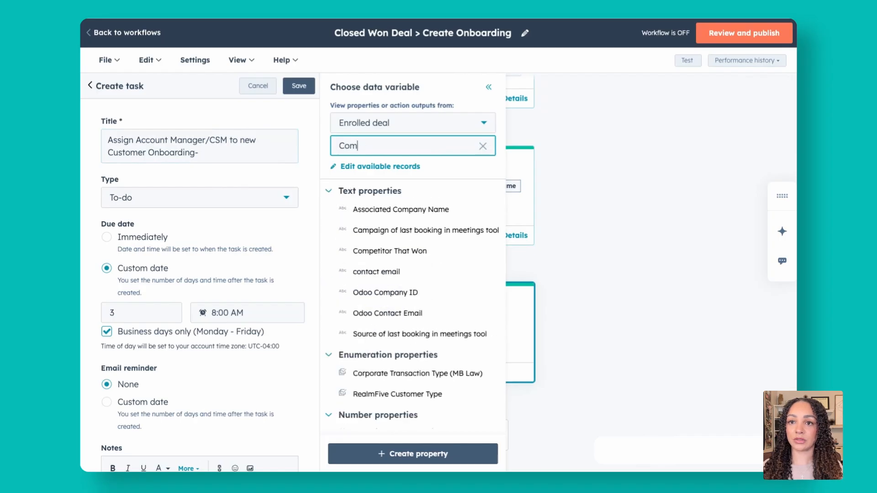
left_click(485, 209)
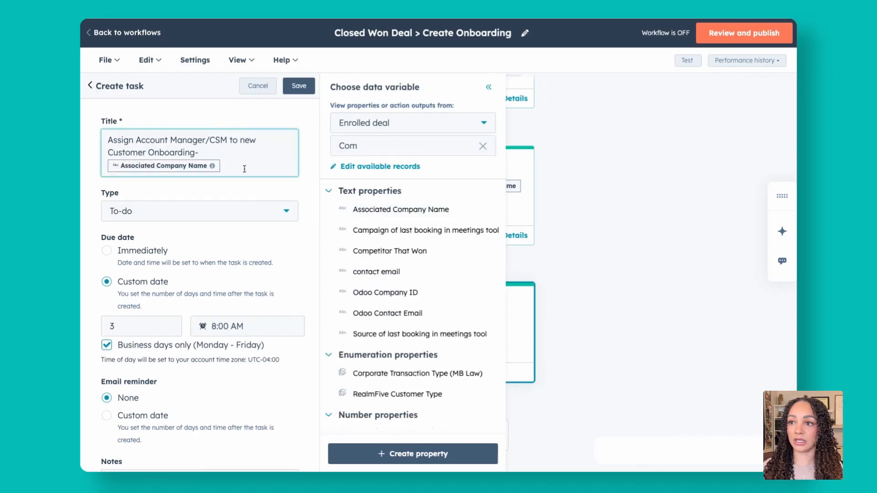
Set the task's due date to Immediately and its priority to High.
left_click(115, 254)
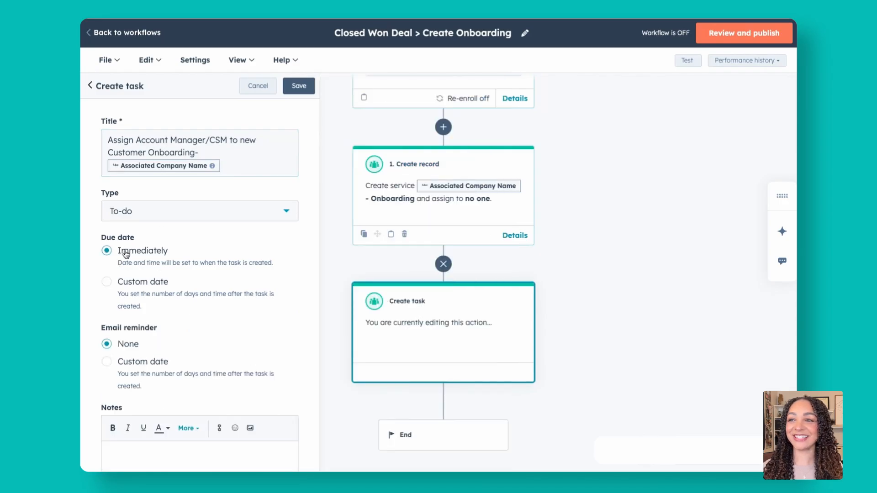
scroll(223, 259, "down", 8)
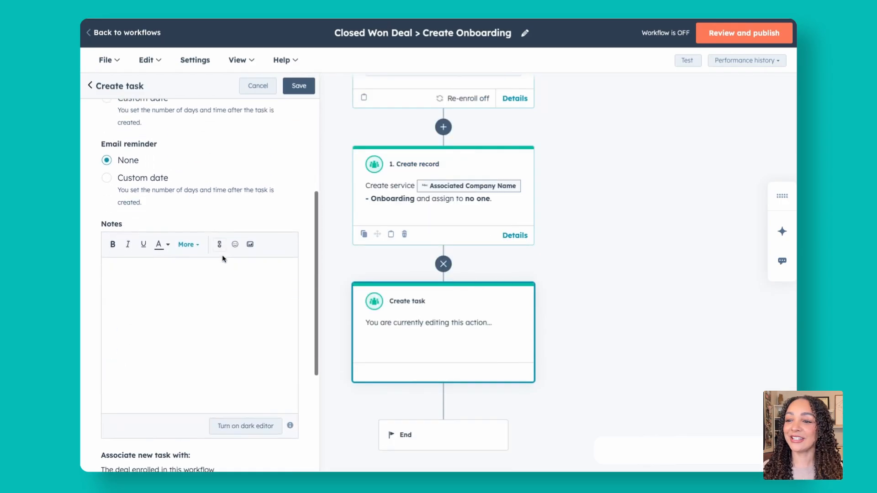
left_click(206, 422)
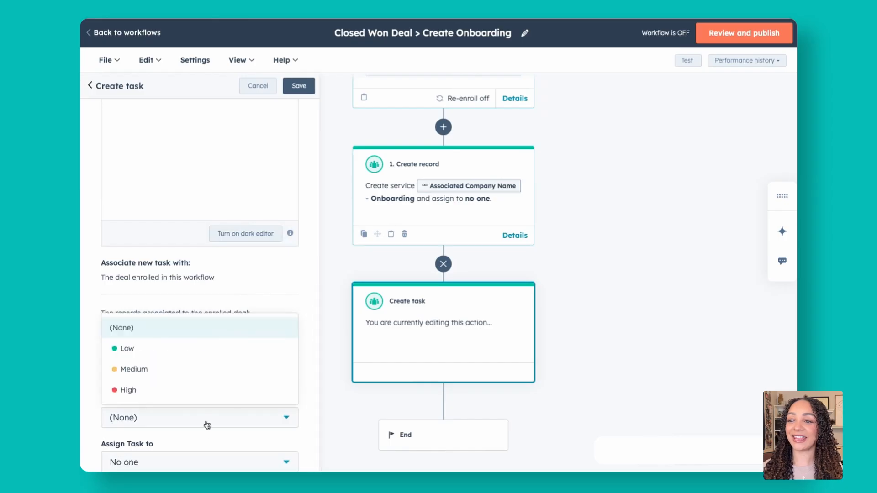
left_click(166, 393)
Assign the task to a specific user and select the responsible team member.
left_click(168, 465)
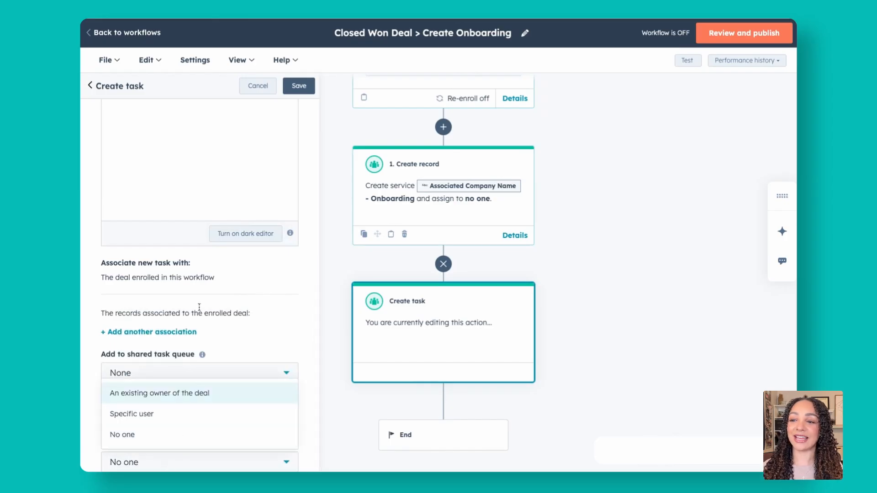
left_click(172, 415)
scroll(221, 357, "down", 2)
left_click(194, 464)
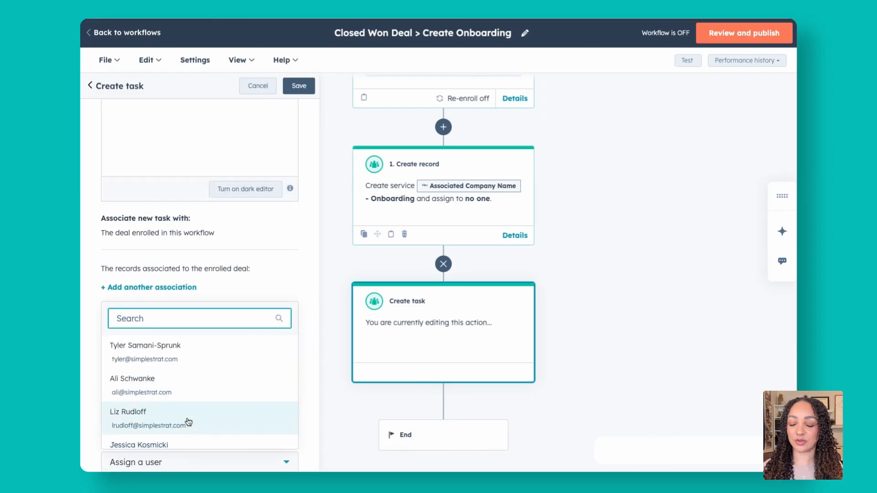
type("tyler")
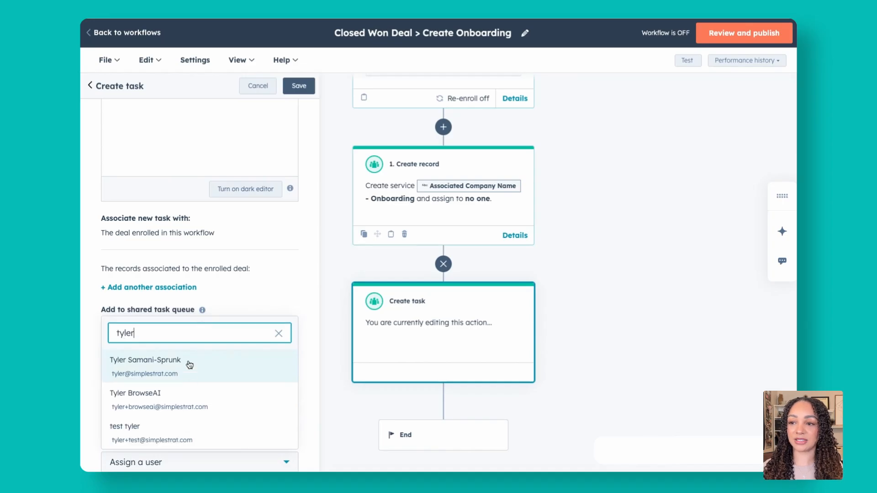
left_click(190, 365)
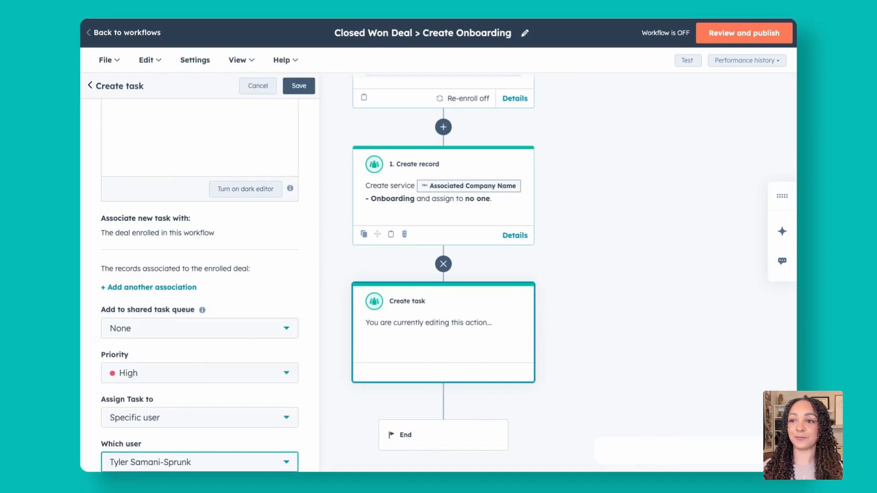
Add an association linking the new task to all services associated with the enrolled deal.
left_click(285, 279)
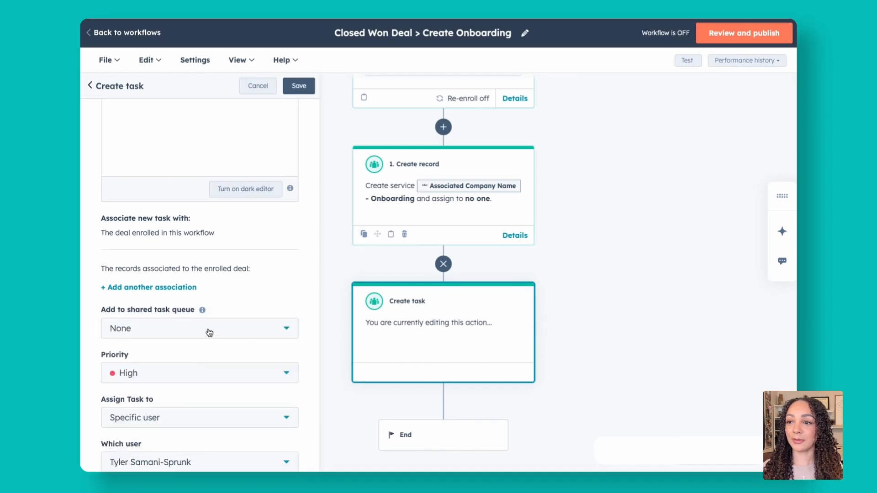
left_click(115, 291)
left_click(180, 311)
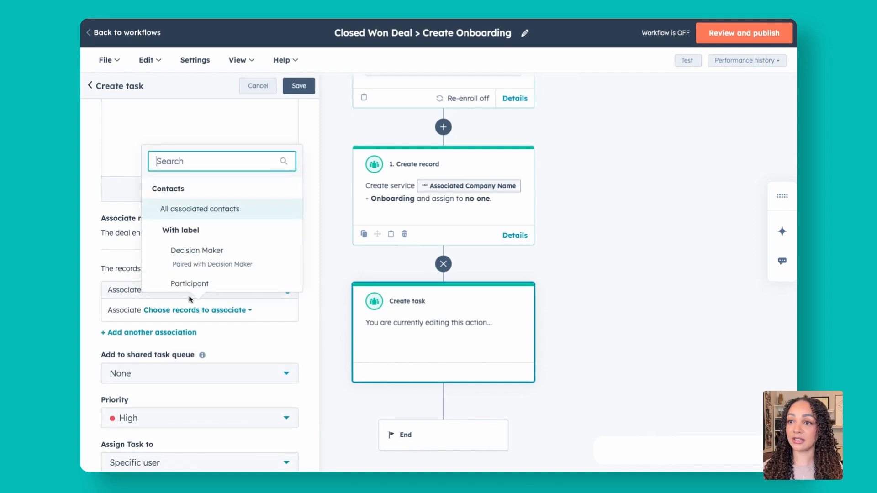
type("ser")
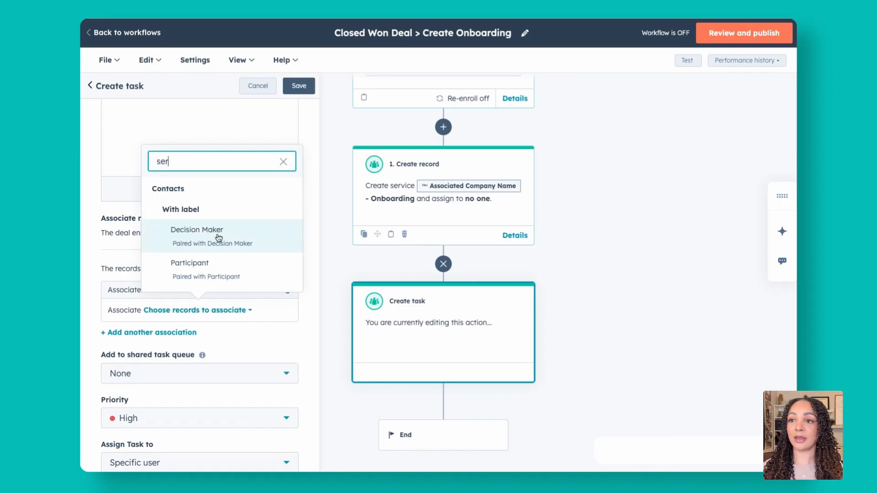
type("vic")
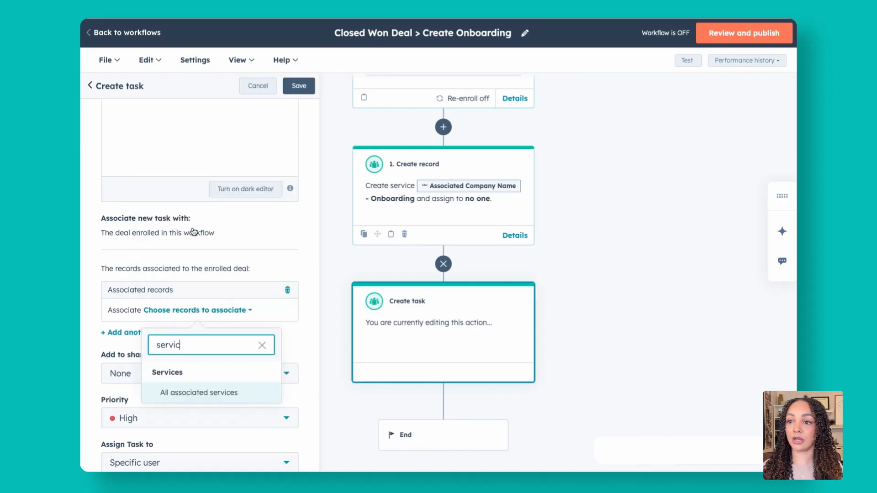
left_click(217, 397)
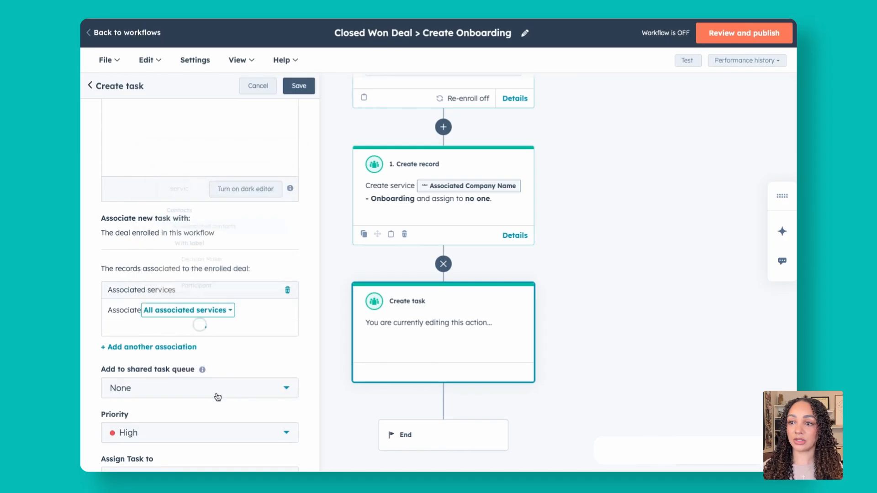
scroll(407, 210, "up", 1)
scroll(406, 210, "up", 3)
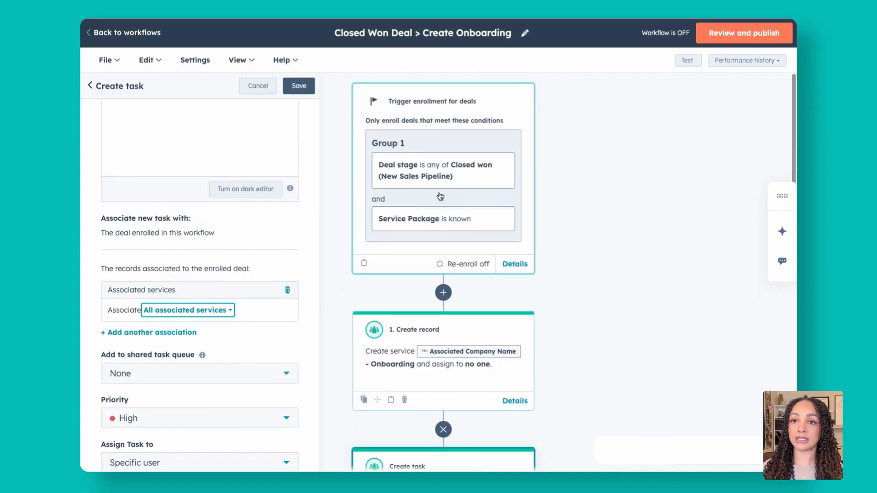
Add another association linking the new task to all companies associated with the enrolled deal.
scroll(440, 189, "down", 2)
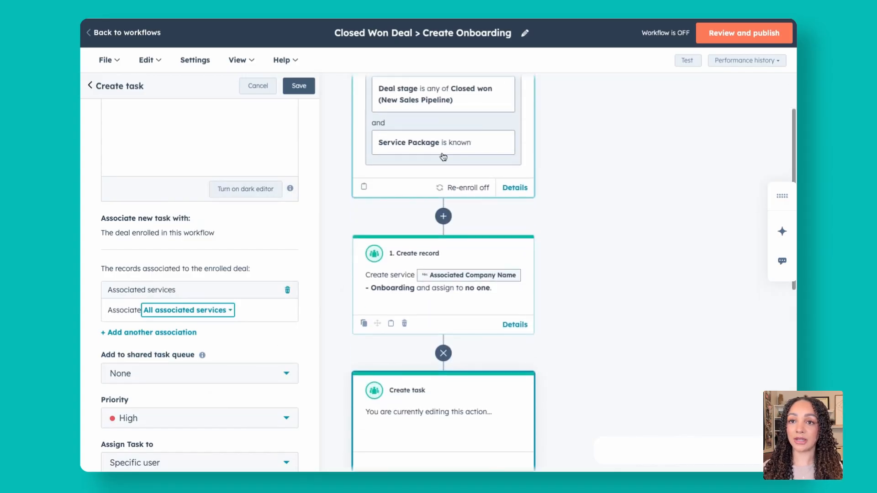
scroll(431, 378, "down", 1)
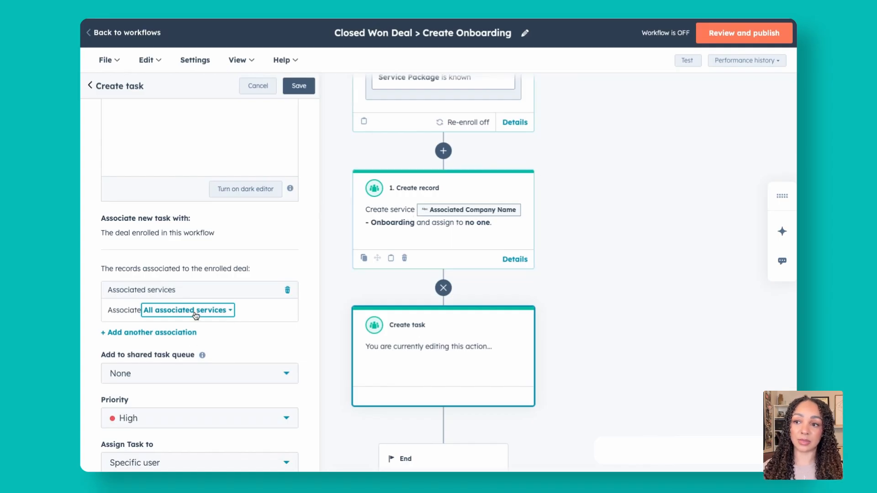
left_click(158, 335)
left_click(196, 357)
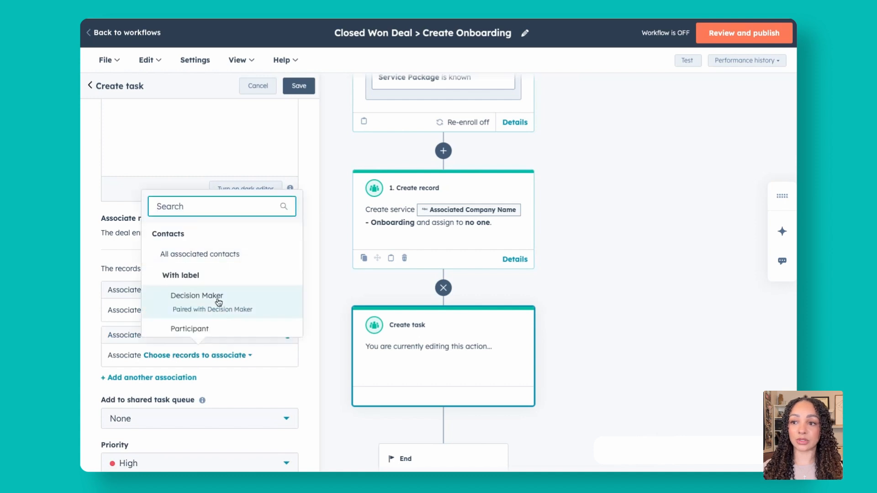
scroll(219, 302, "down", 2)
type("com")
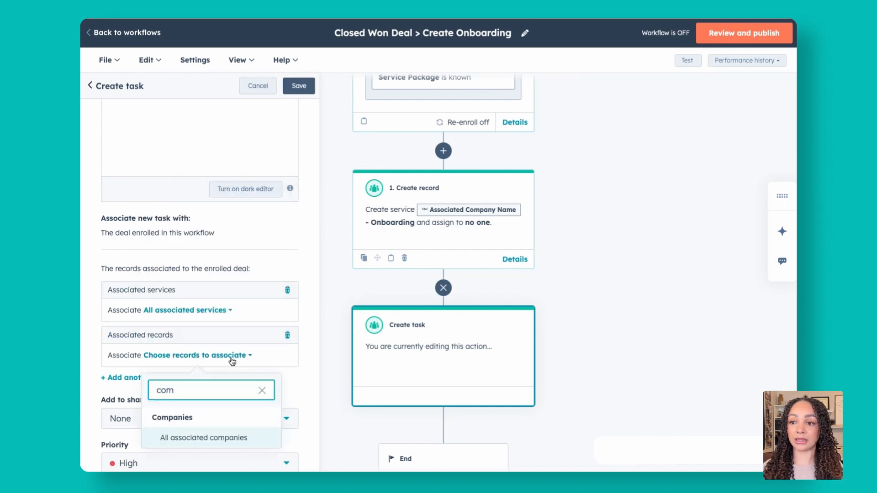
left_click(221, 438)
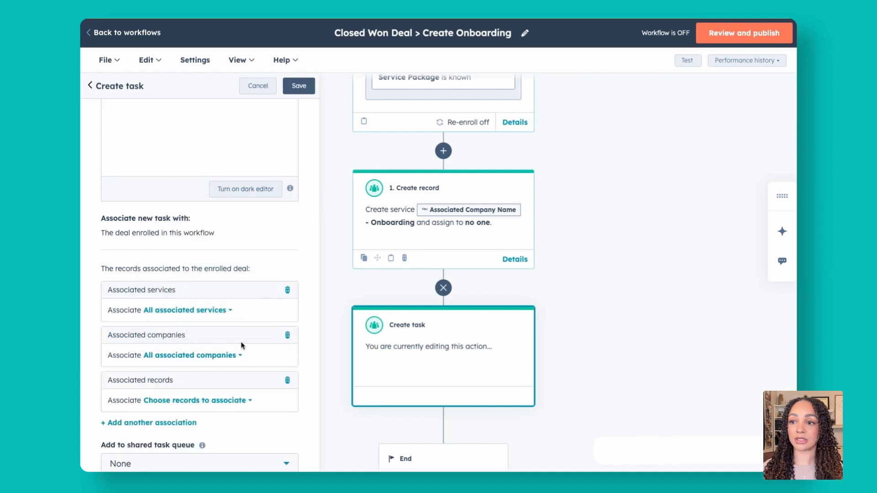
Associate the task with all of the deal's associated contacts too, and save the Create task action.
left_click(178, 402)
type("cont")
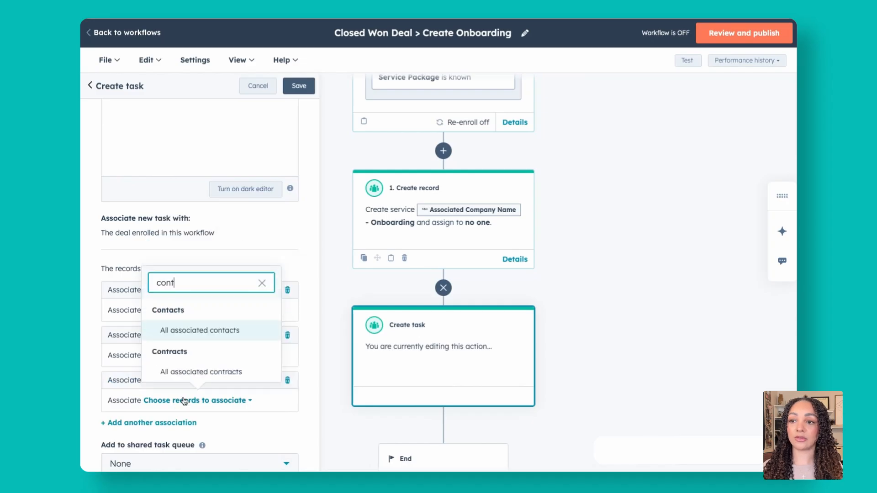
left_click(192, 329)
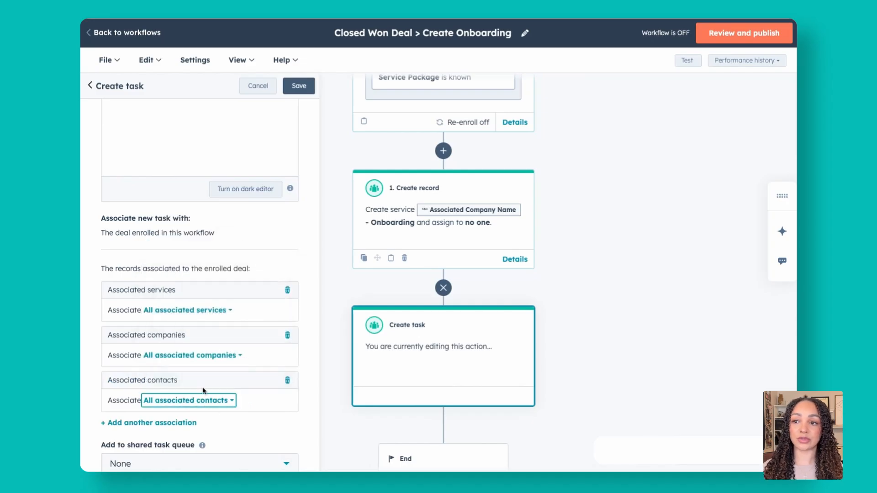
scroll(270, 401, "down", 1)
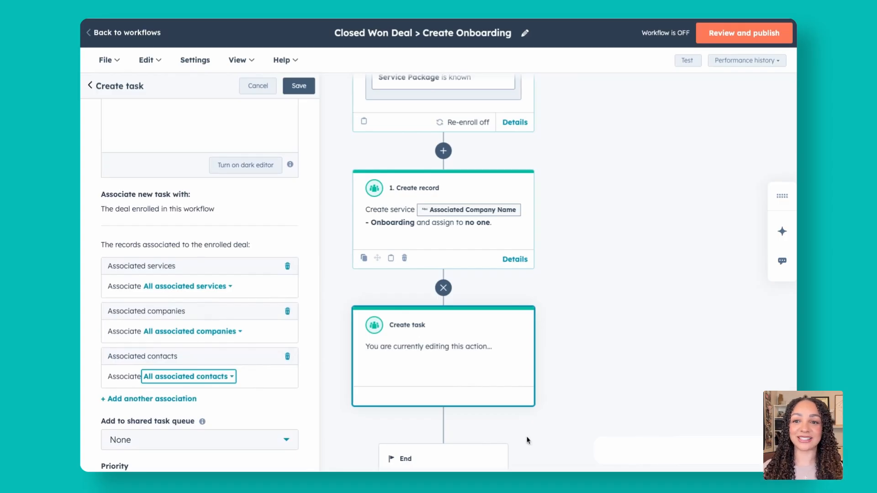
scroll(315, 105, "up", 8)
left_click(299, 86)
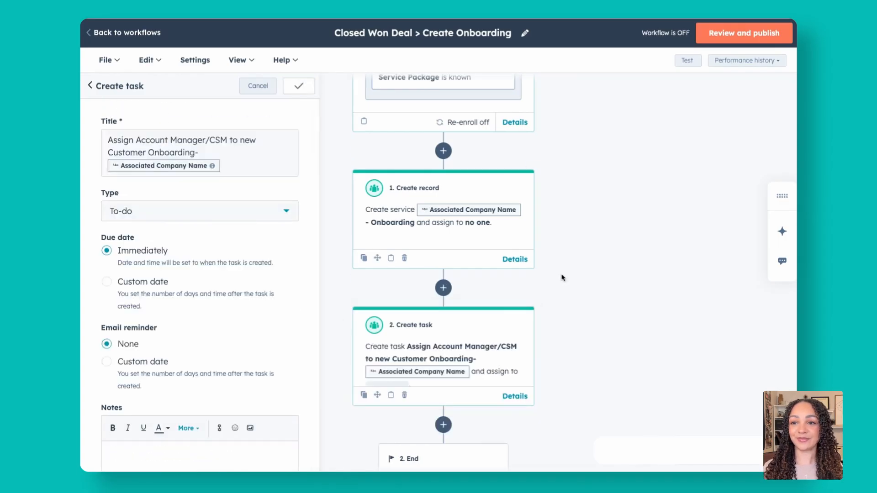
scroll(443, 274, "down", 1)
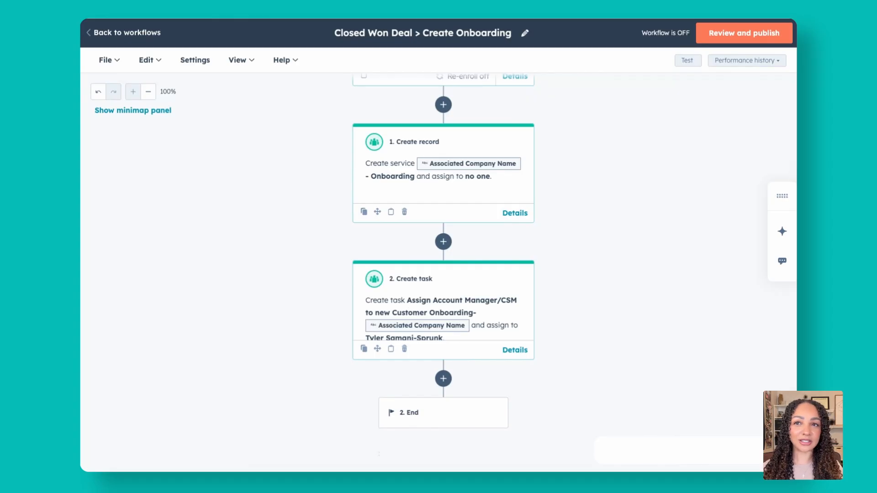
scroll(559, 254, "up", 3)
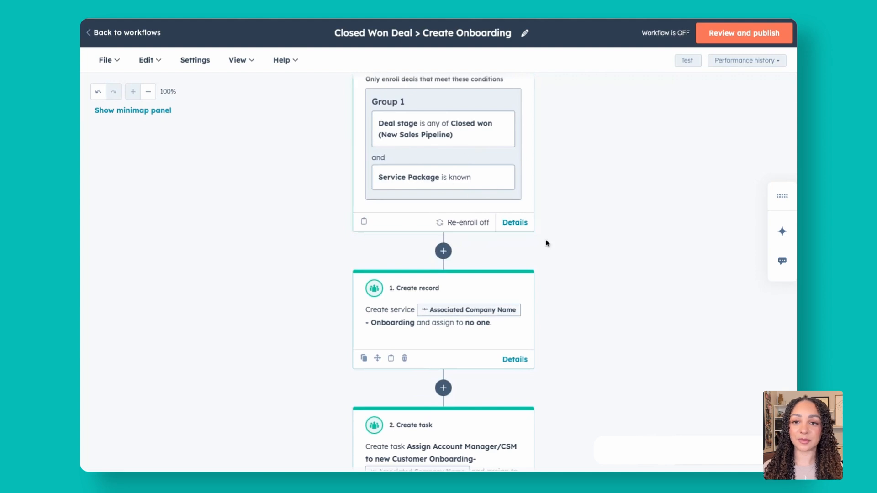
scroll(546, 243, "down", 1)
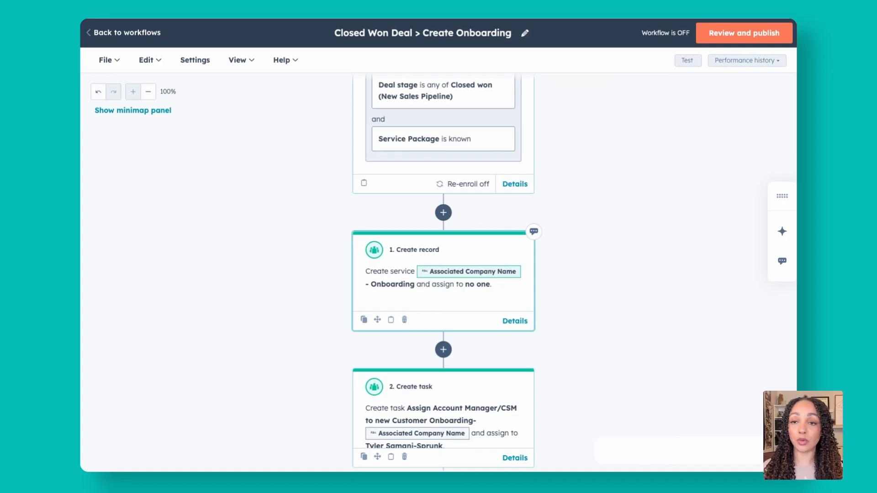
scroll(560, 270, "down", 3)
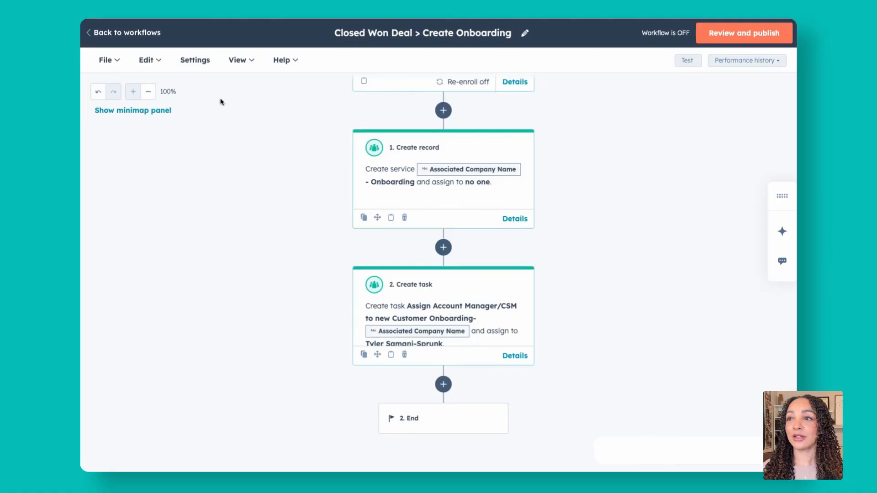
Return to the workflows list and start creating a new workflow.
left_click(136, 38)
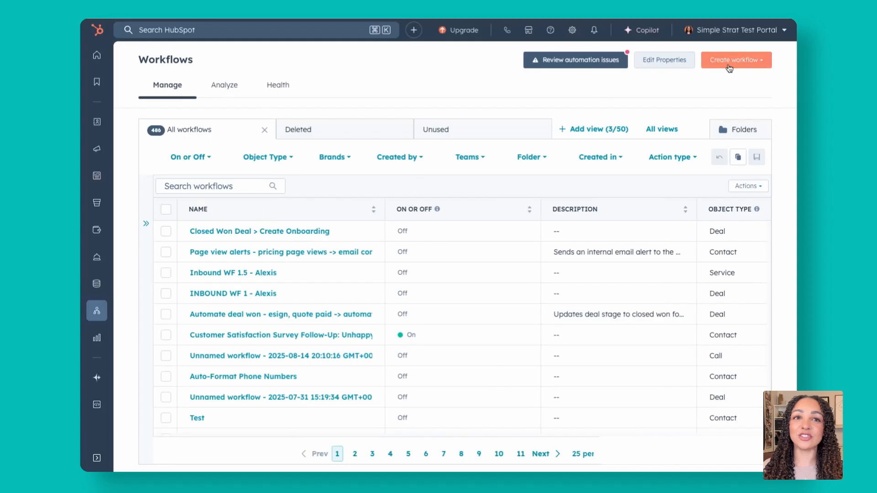
left_click(734, 59)
left_click(730, 85)
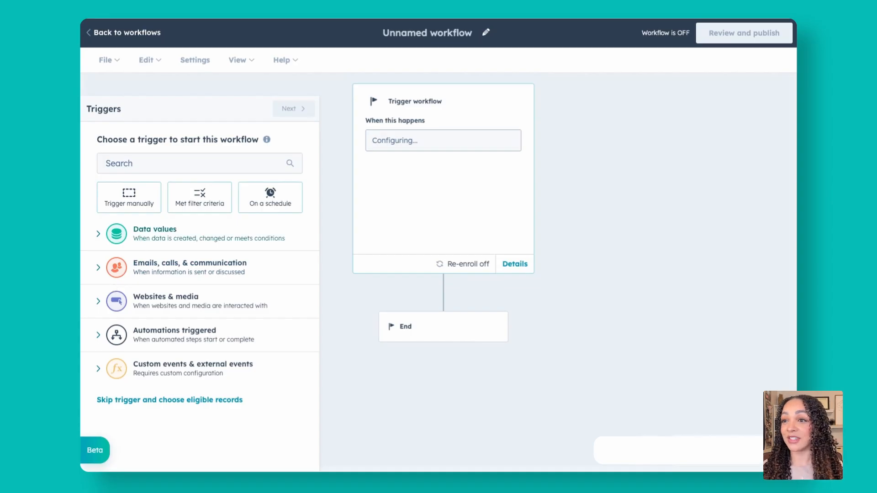
Start the new workflow when filter criteria are met, with Service as the record type that can enroll.
left_click(174, 209)
scroll(139, 326, "down", 2)
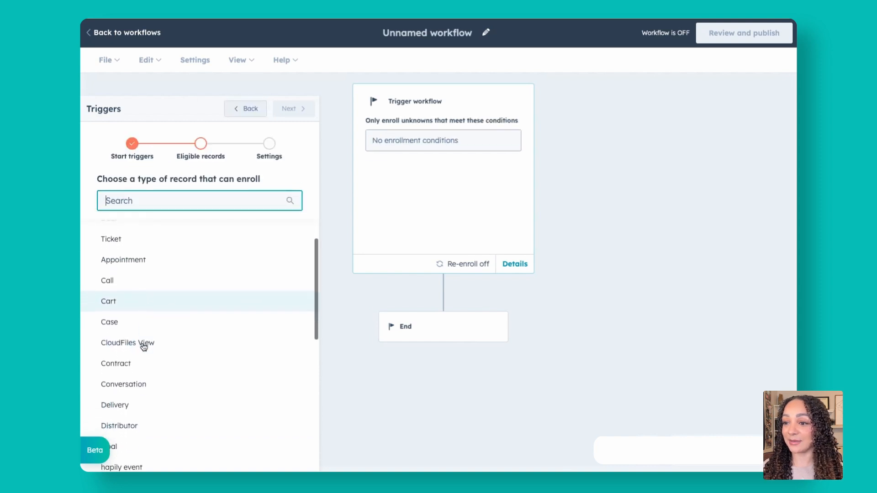
scroll(144, 348, "down", 7)
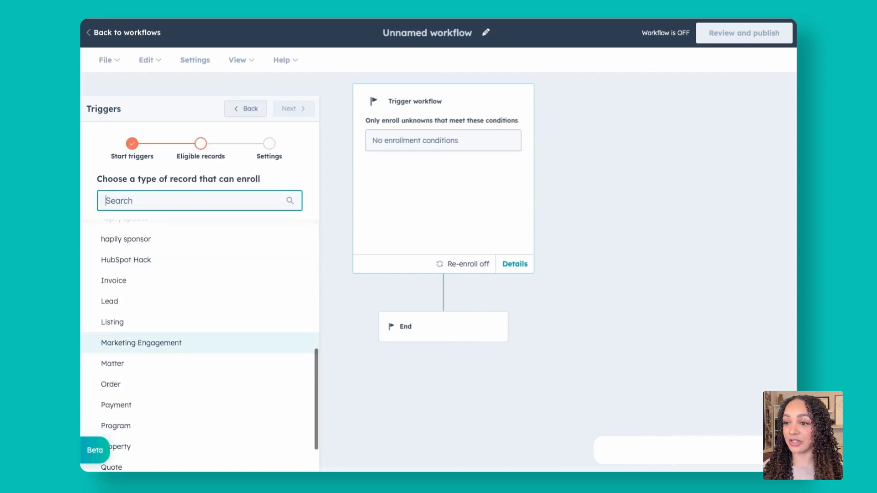
scroll(133, 368, "down", 4)
left_click(130, 349)
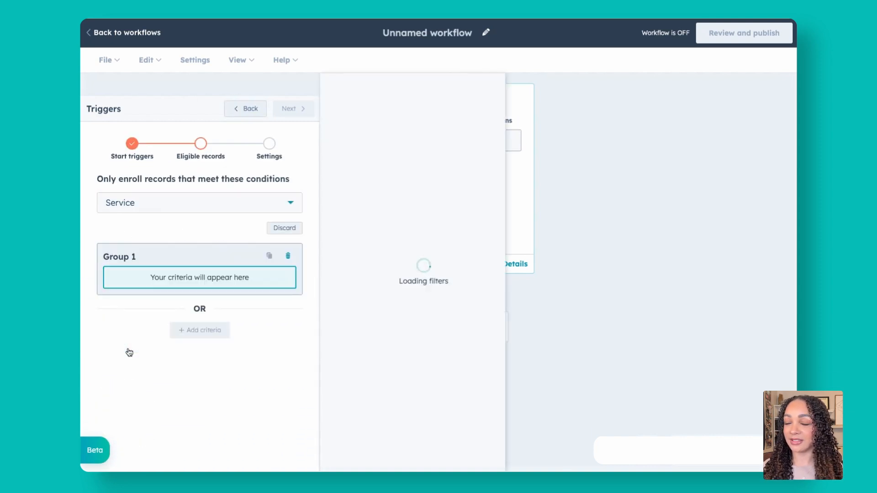
Enroll only services whose Pipeline Stage is any of Awaiting Assignment (Onboarding), and save the trigger with re-enrollment off.
left_click(356, 206)
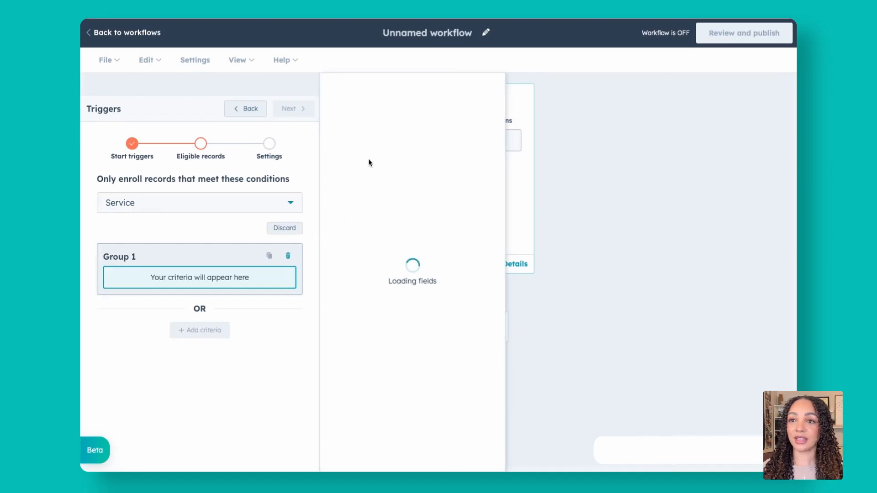
type("stage")
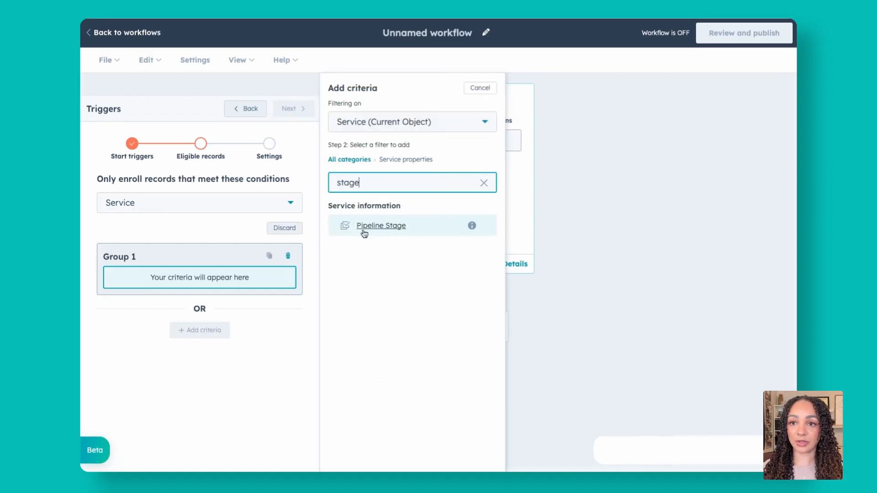
left_click(364, 233)
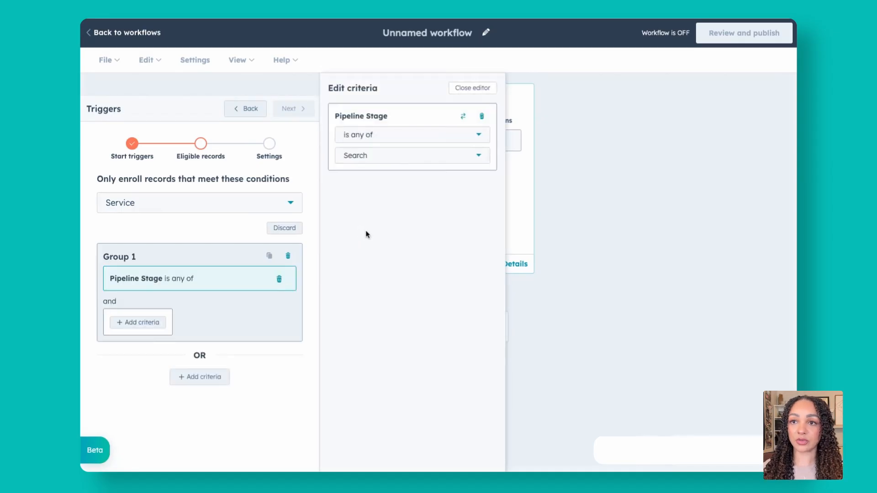
left_click(378, 163)
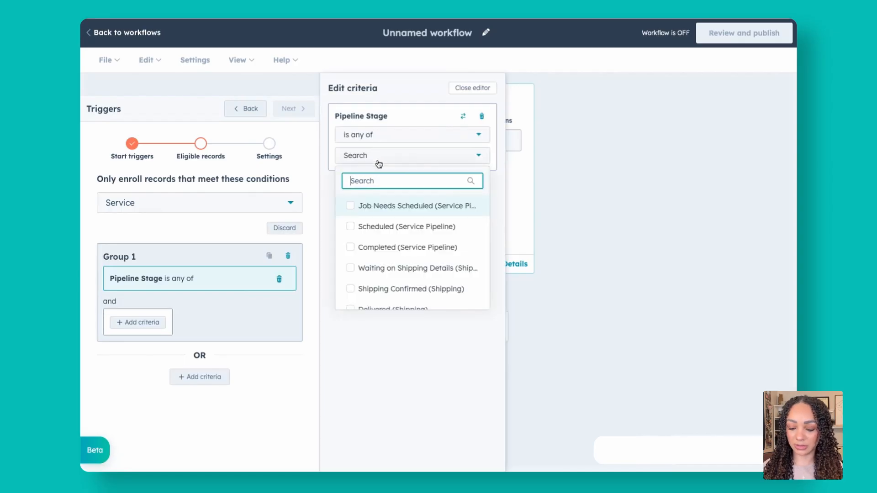
type("awa")
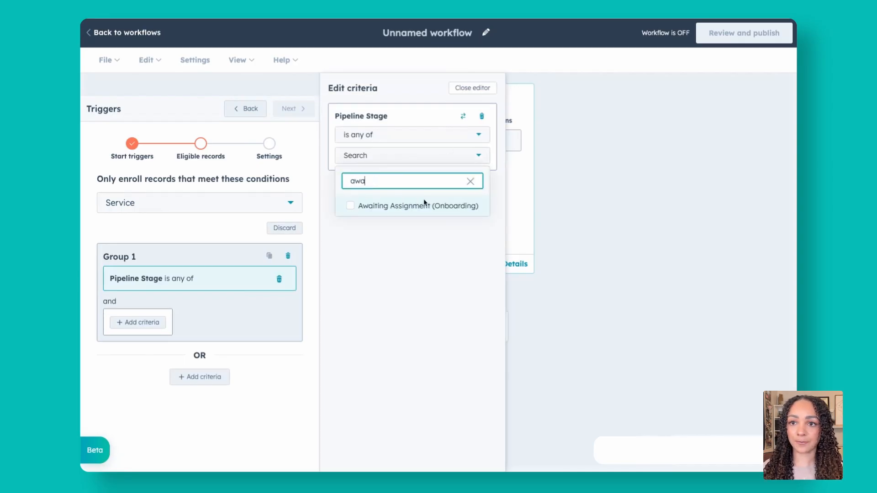
left_click(406, 207)
left_click(265, 334)
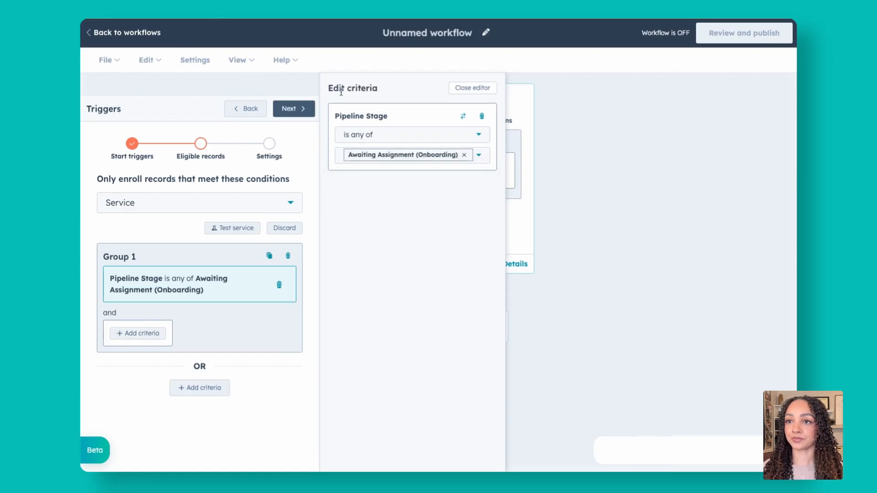
left_click(288, 110)
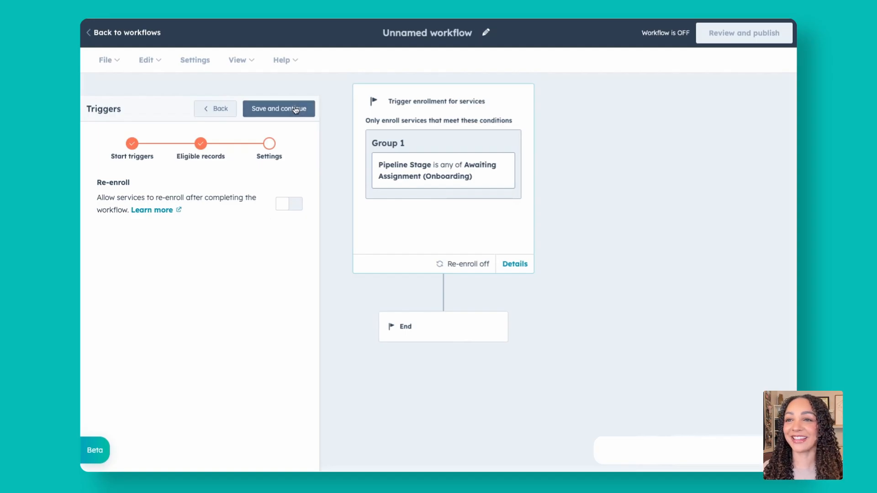
left_click(280, 113)
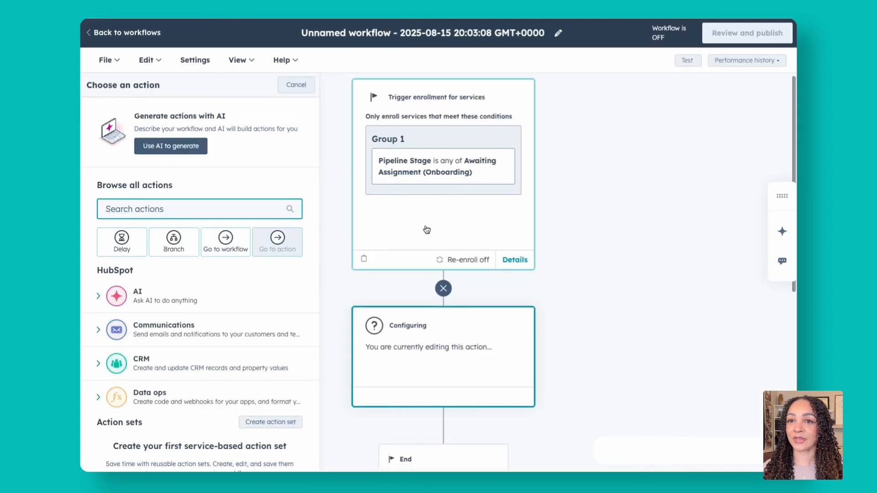
Add a delay as the first action that waits until a Property value changed event occurs on the service in this workflow.
scroll(434, 183, "down", 2)
scroll(434, 183, "down", 1)
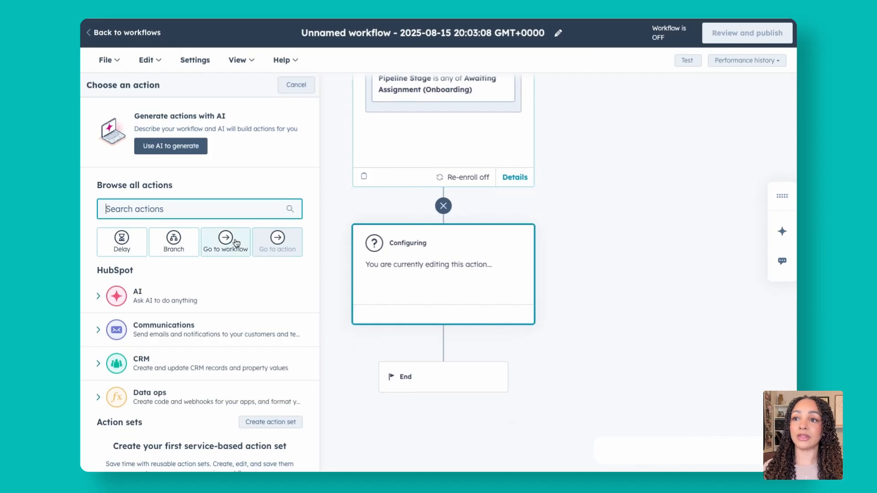
scroll(244, 238, "down", 1)
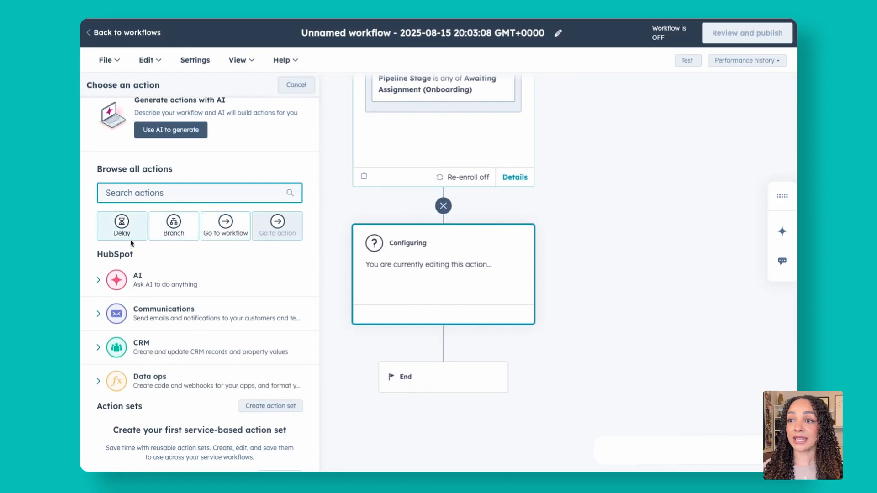
left_click(122, 230)
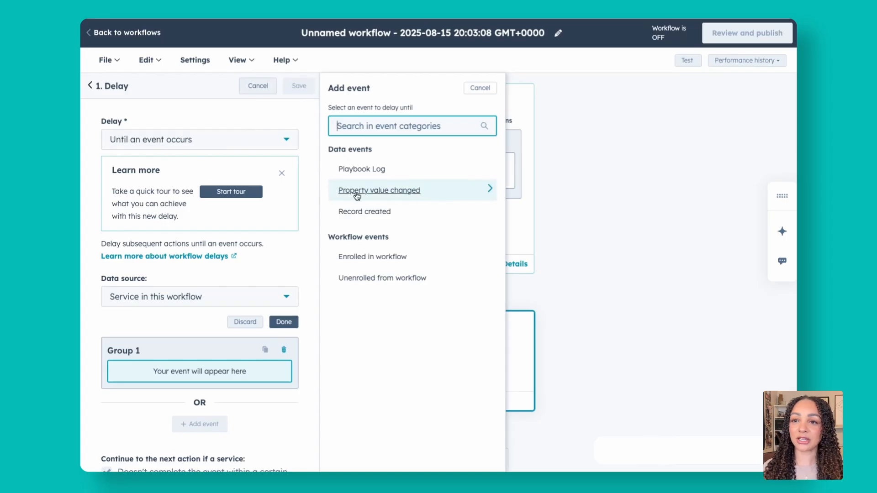
left_click(381, 195)
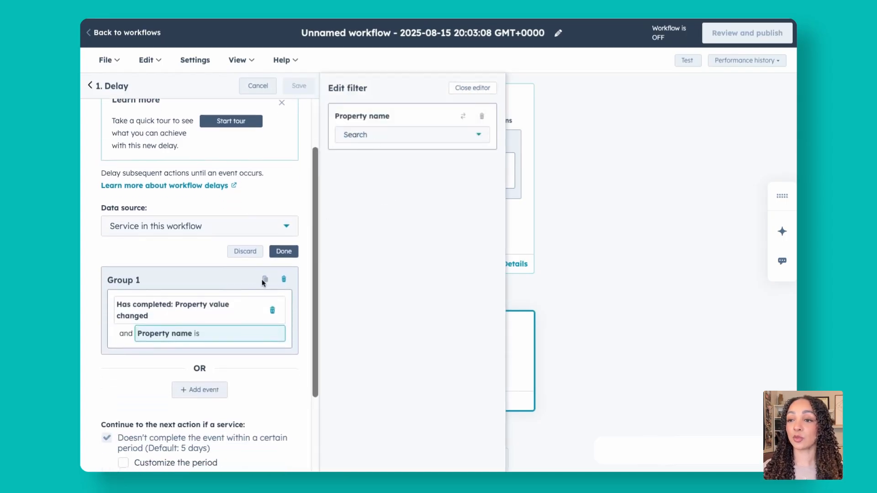
Set the delay event's property to Owner with the new value condition "is known".
left_click(390, 143)
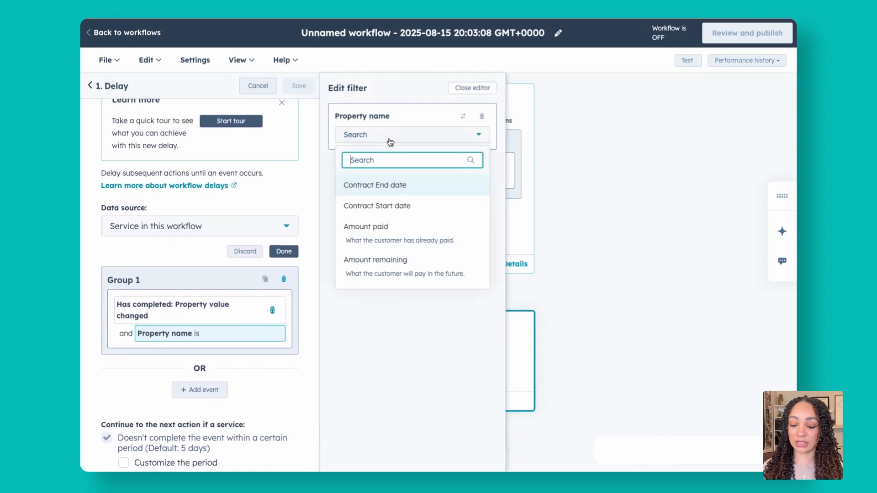
type("owner")
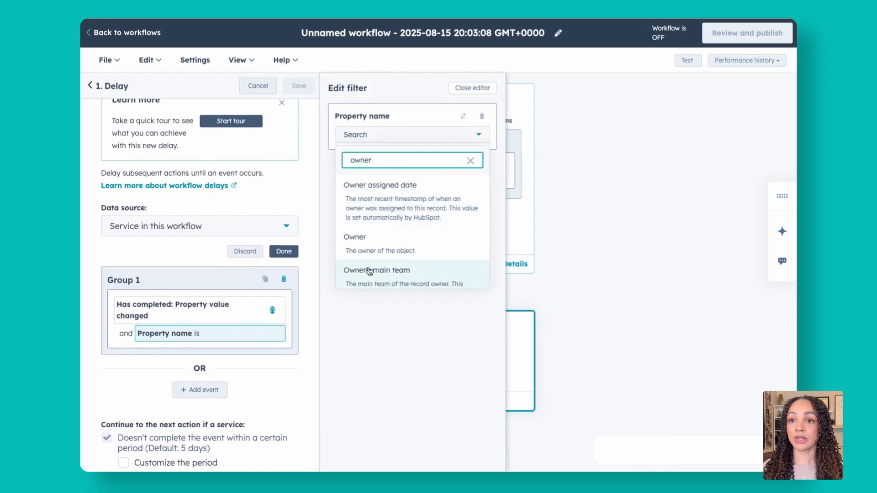
left_click(364, 244)
left_click(367, 197)
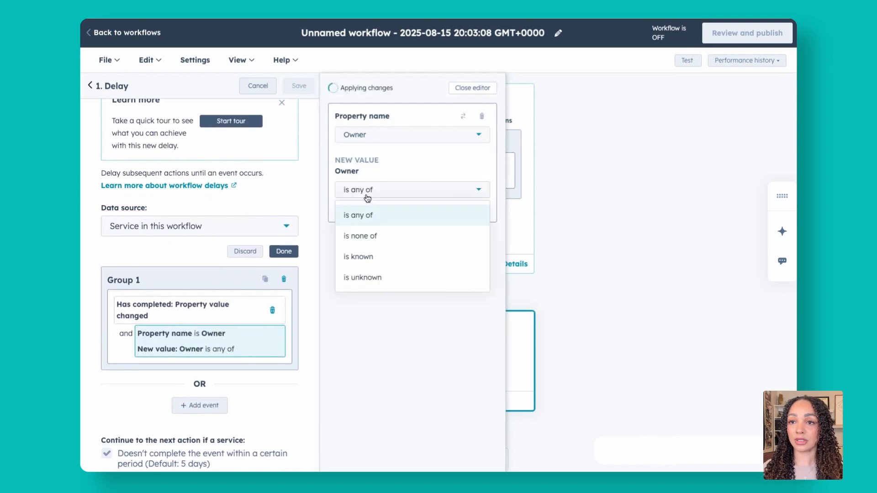
left_click(374, 262)
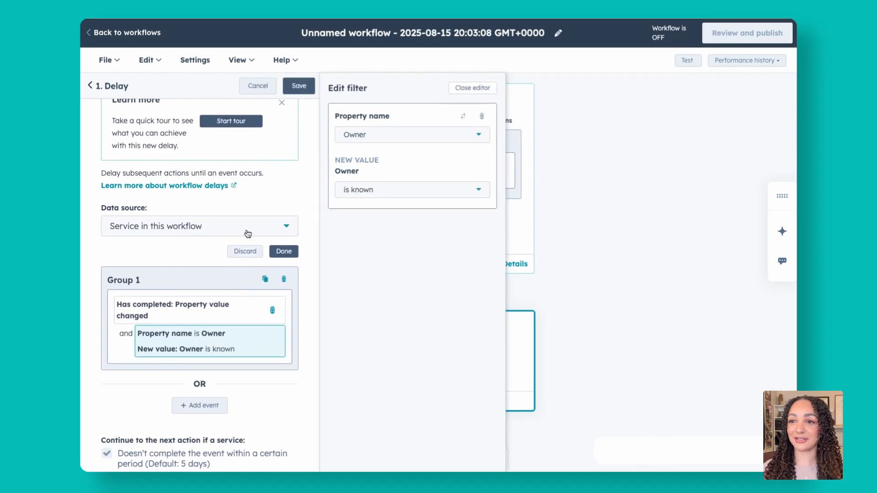
scroll(246, 231, "down", 1)
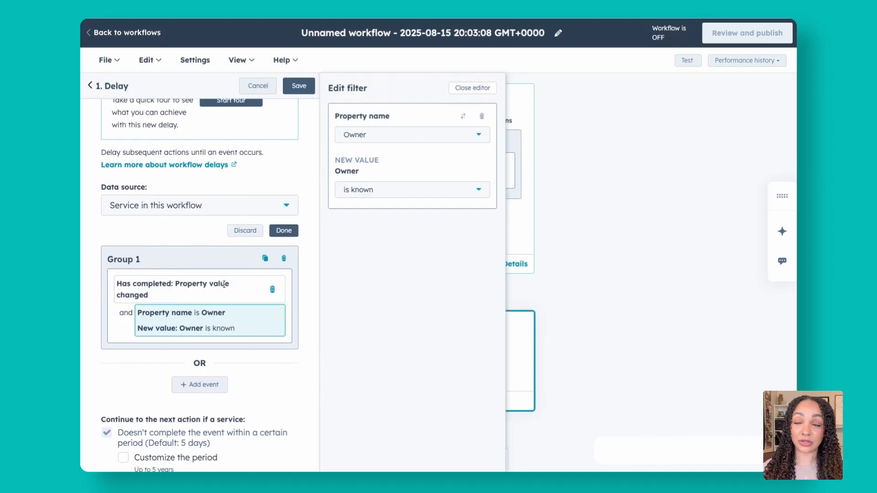
Customize the delay's maximum waiting period to 2 days, keep the added branch, and save the delay action.
scroll(233, 266, "down", 5)
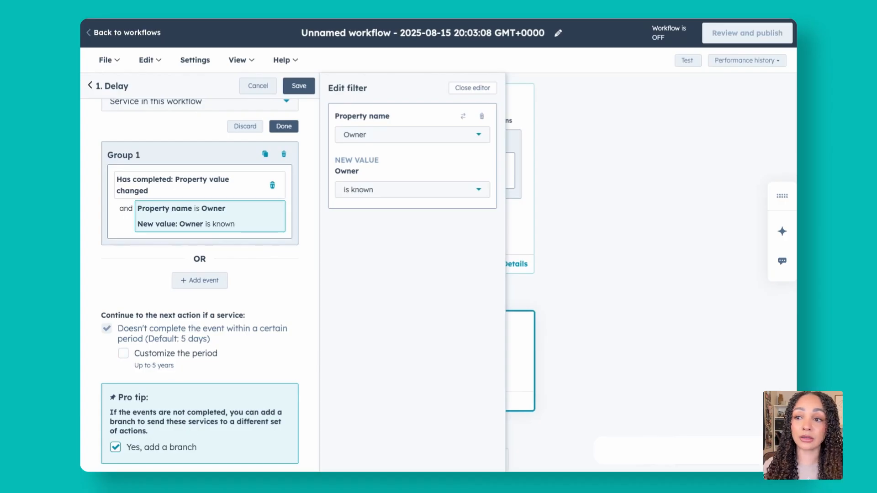
left_click(154, 354)
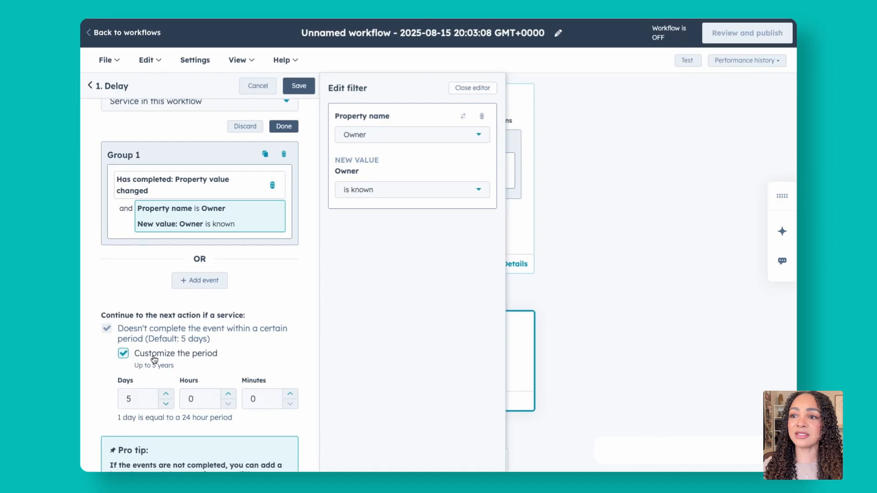
scroll(176, 369, "down", 2)
double_click(143, 345)
type("2")
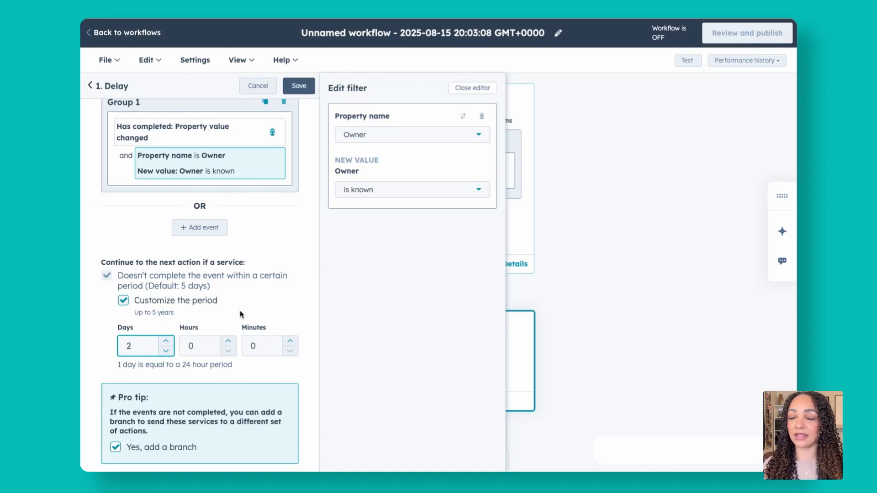
left_click(298, 86)
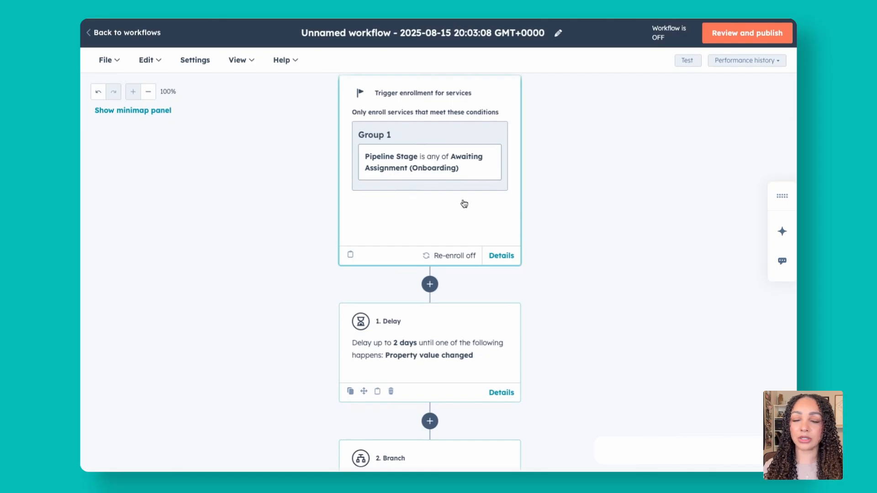
Add a Create task action to the "Event criteria not met" branch.
scroll(464, 203, "down", 5)
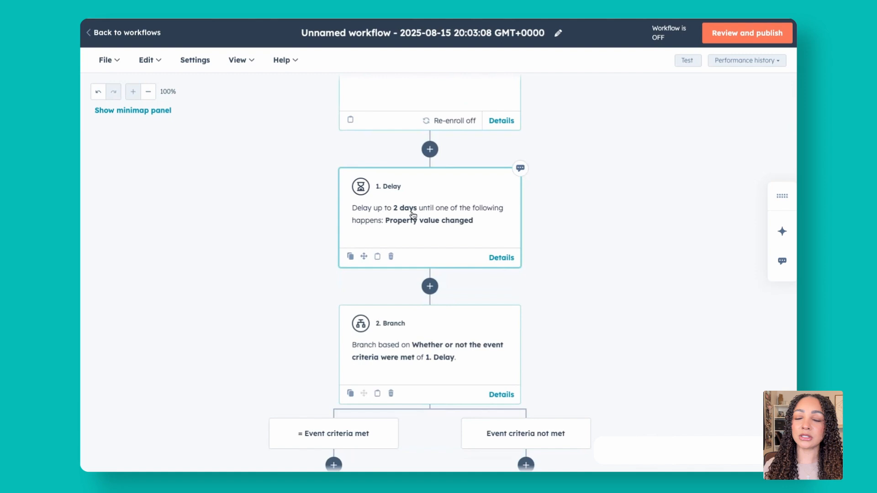
scroll(416, 213, "down", 1)
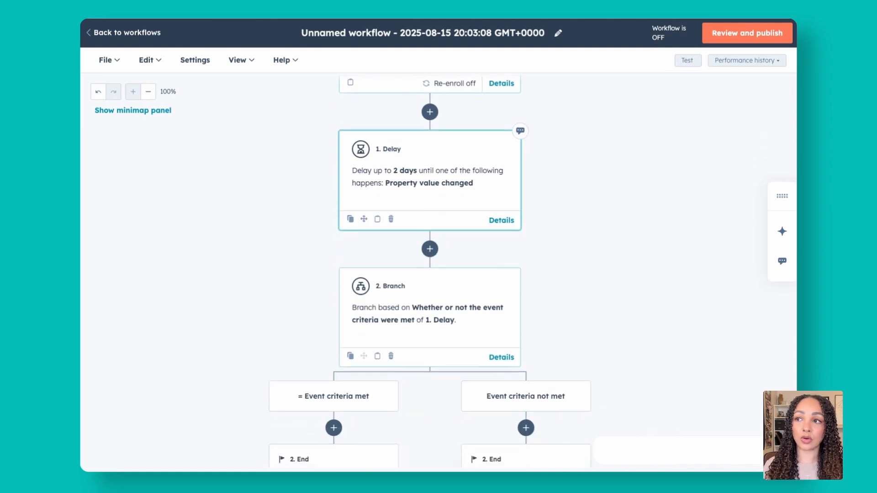
scroll(416, 213, "down", 3)
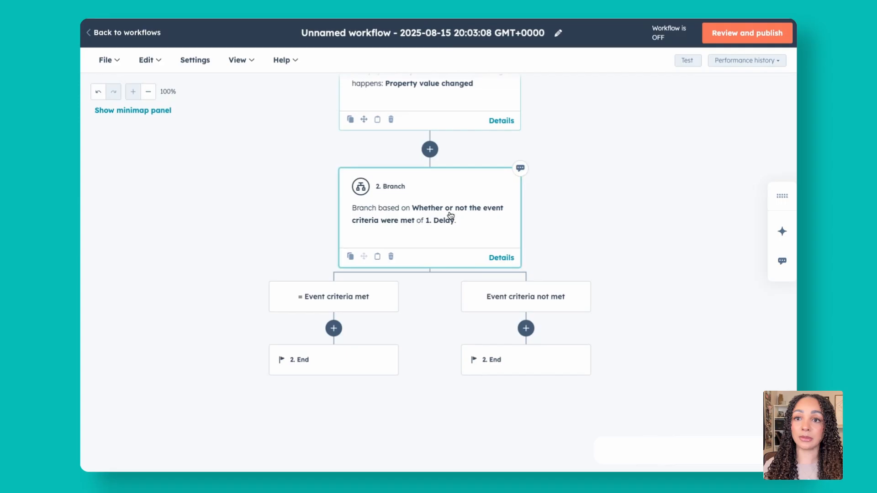
left_click(526, 327)
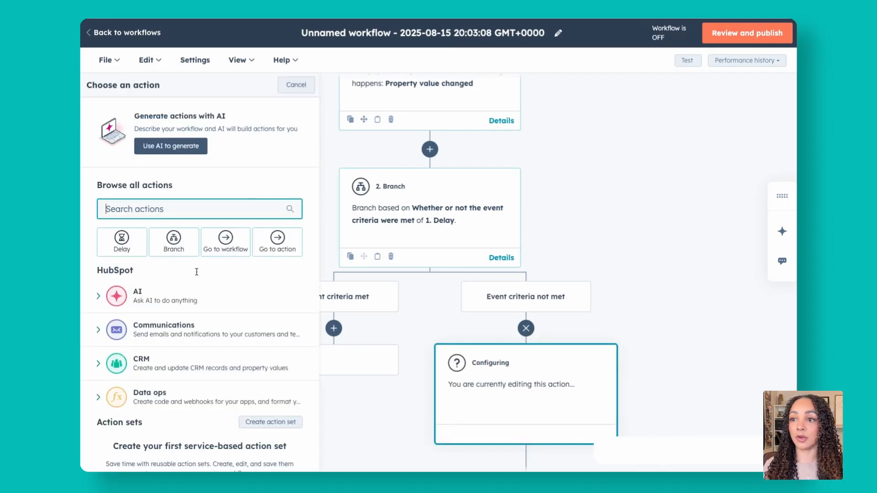
type("task")
left_click(190, 334)
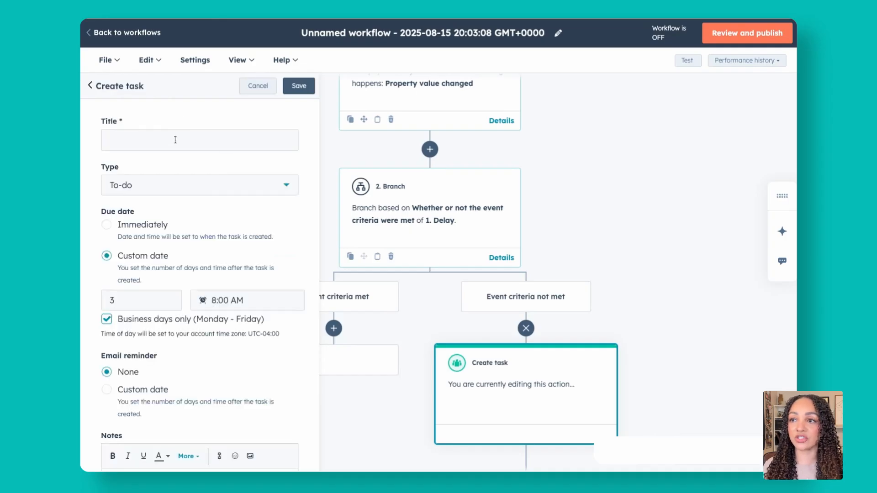
Title the task "ALERT - Waiting on AM Assignment for Onboarding" and make it due immediately.
left_click(175, 139)
type("Alert")
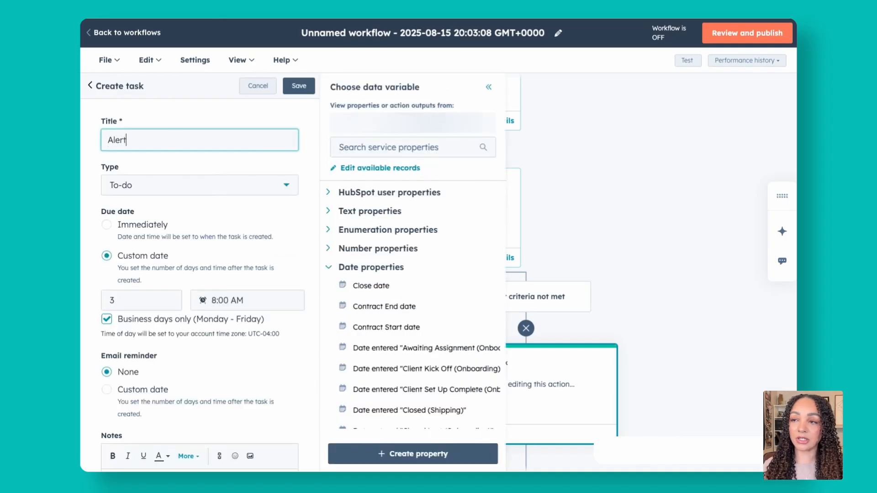
type("- Waiting on ")
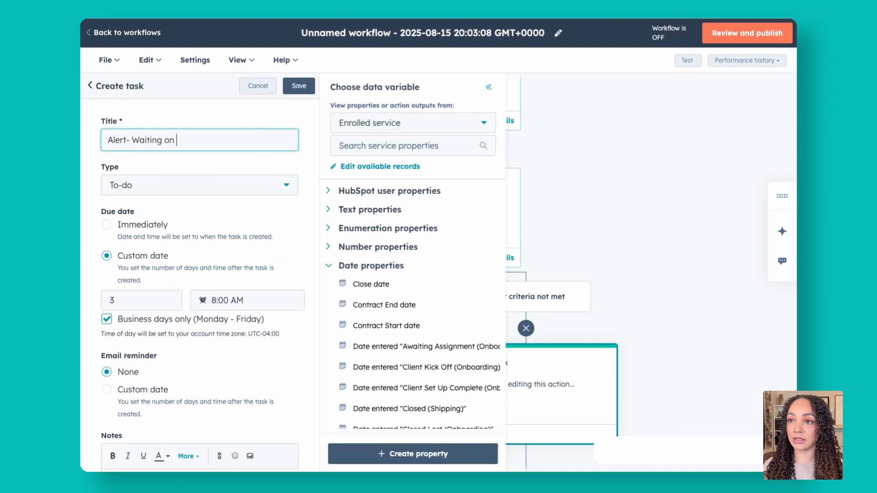
type("AM Assignment for Onboarding")
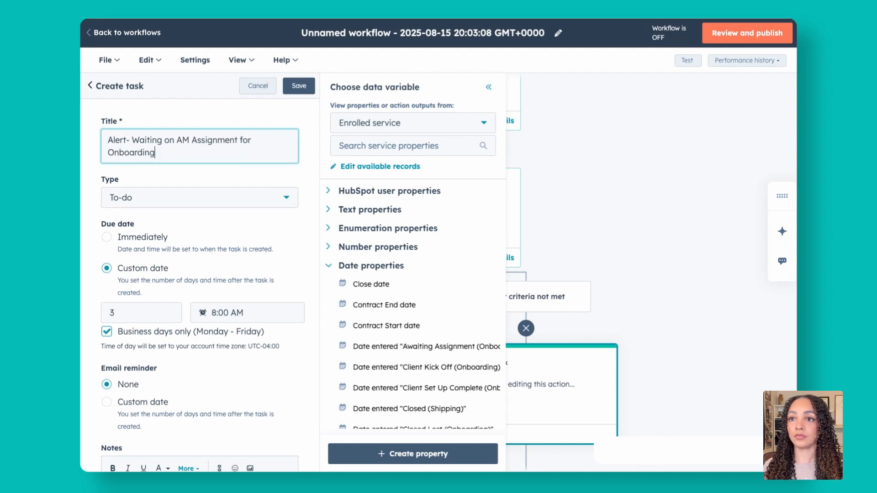
left_click(110, 236)
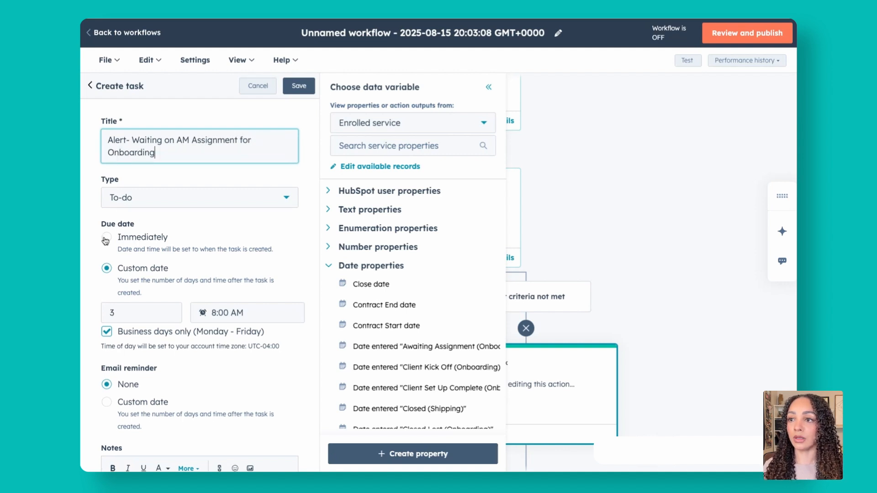
left_click(128, 140)
type("ALERY")
key("BackSpace")
type("T -")
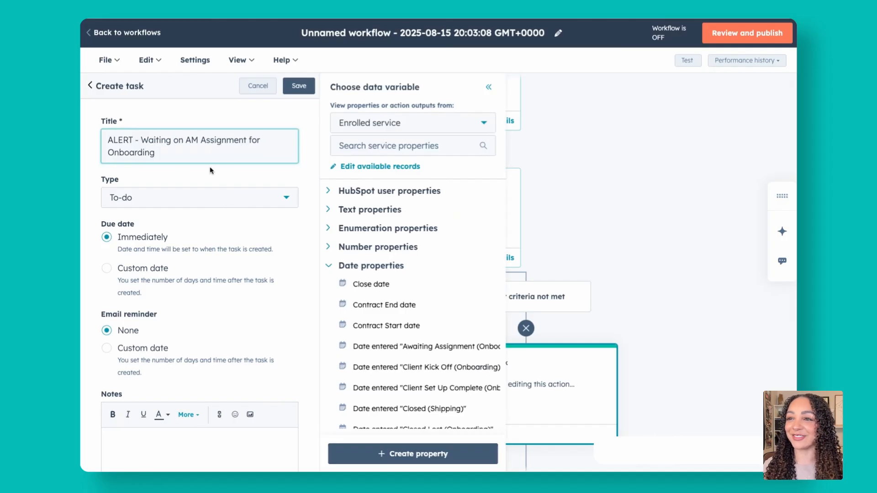
Assign the alert task to a specific user, choosing the responsible manager by name.
scroll(210, 171, "down", 8)
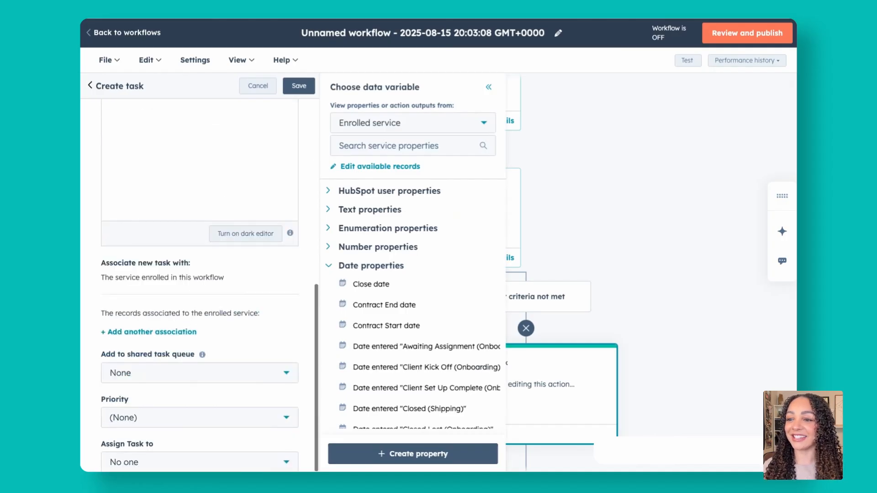
left_click(221, 465)
left_click(185, 411)
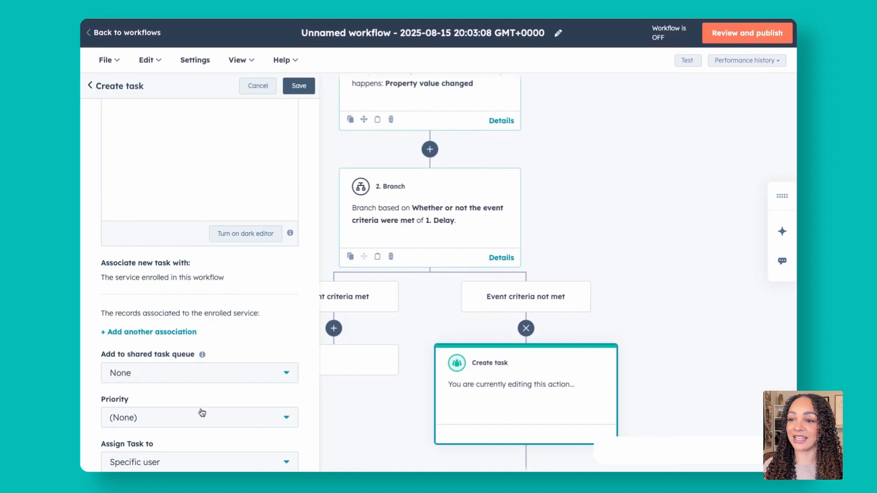
scroll(253, 415, "down", 1)
left_click(201, 466)
type("tyker")
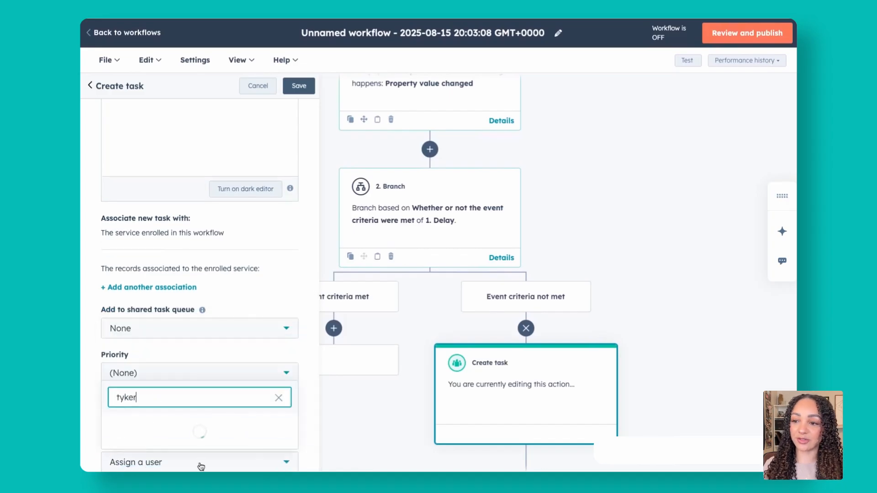
key("BackSpace")
key("BackSpace")
key("BackSpace")
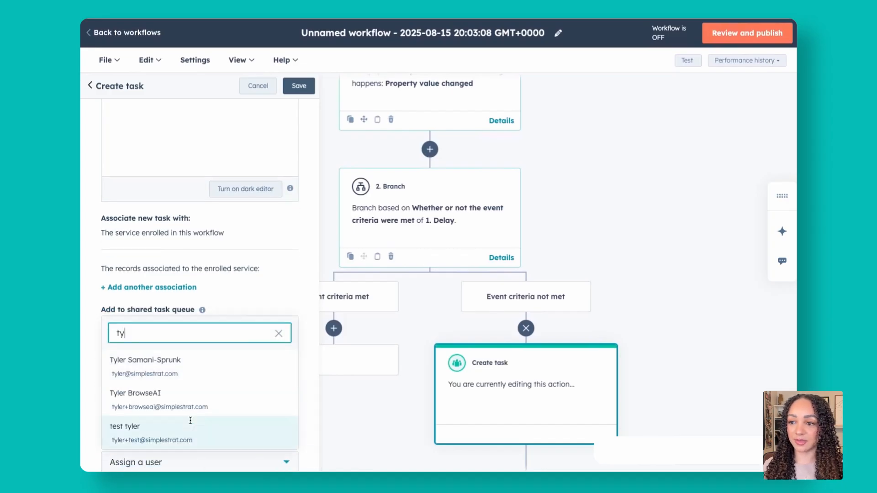
left_click(151, 365)
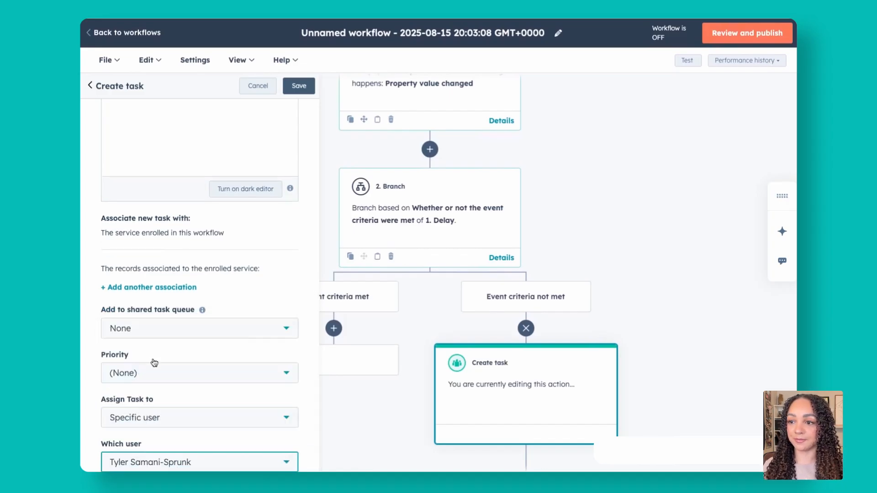
Set the alert task's priority to High and save the action.
left_click(209, 369)
left_click(168, 346)
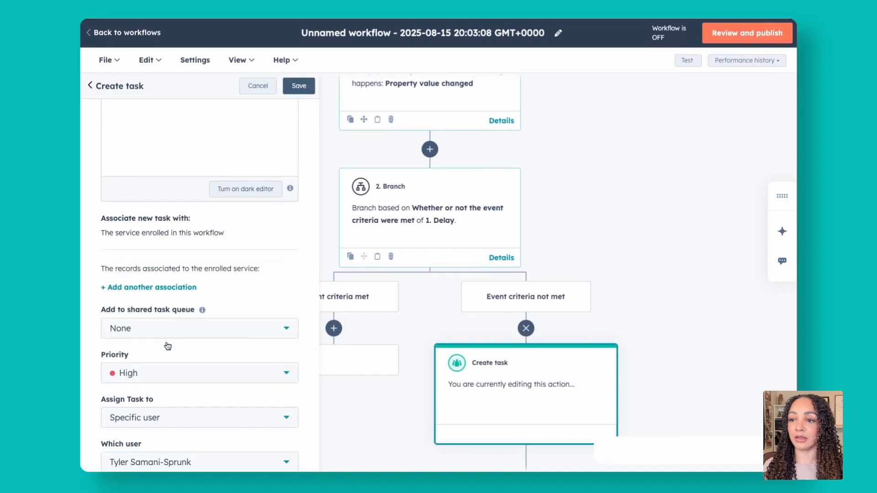
left_click(297, 92)
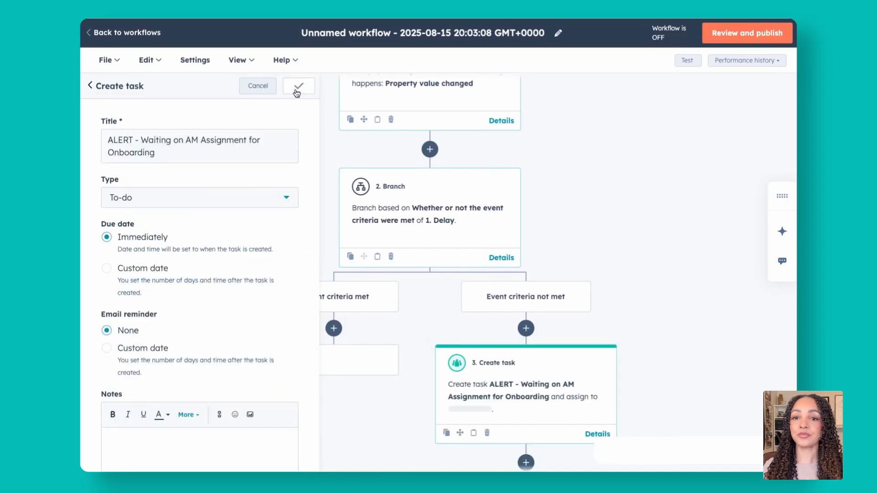
Add a Create task action to the "Event criteria met" branch.
scroll(523, 223, "down", 1)
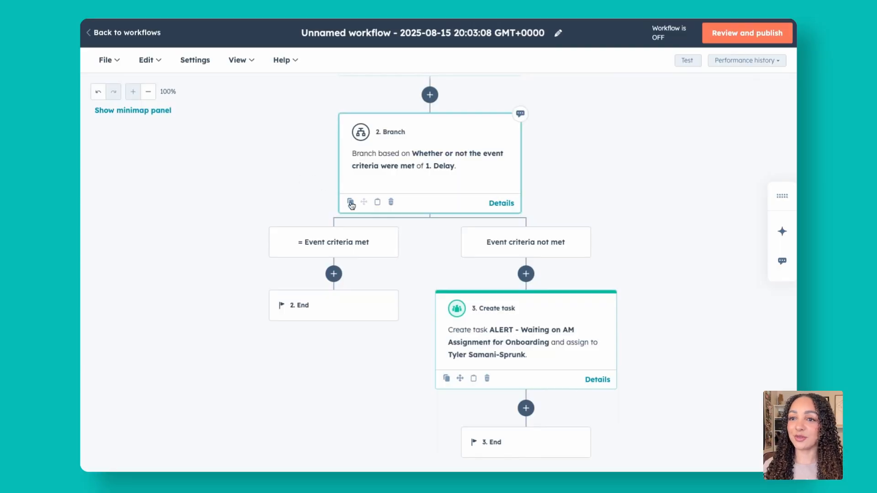
left_click(334, 274)
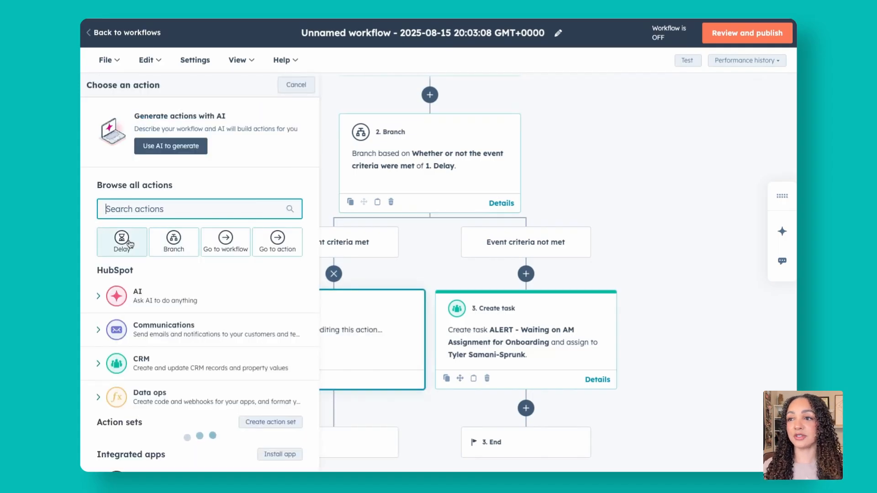
type("task")
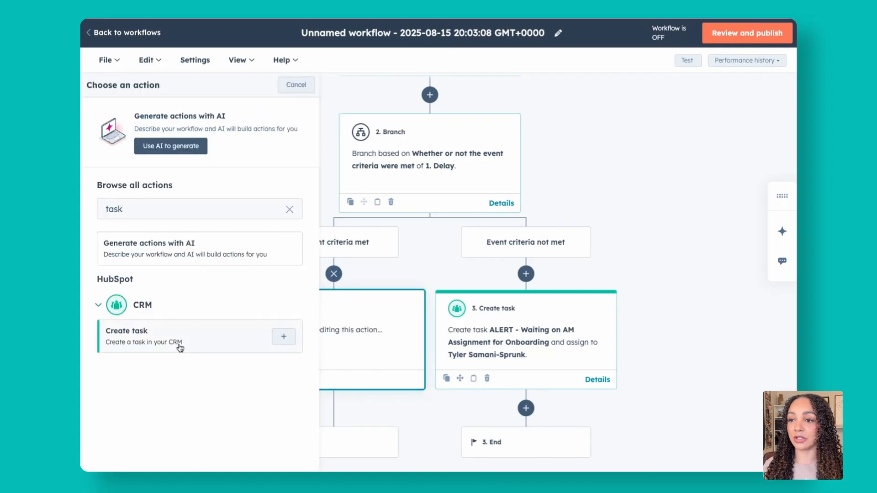
left_click(204, 339)
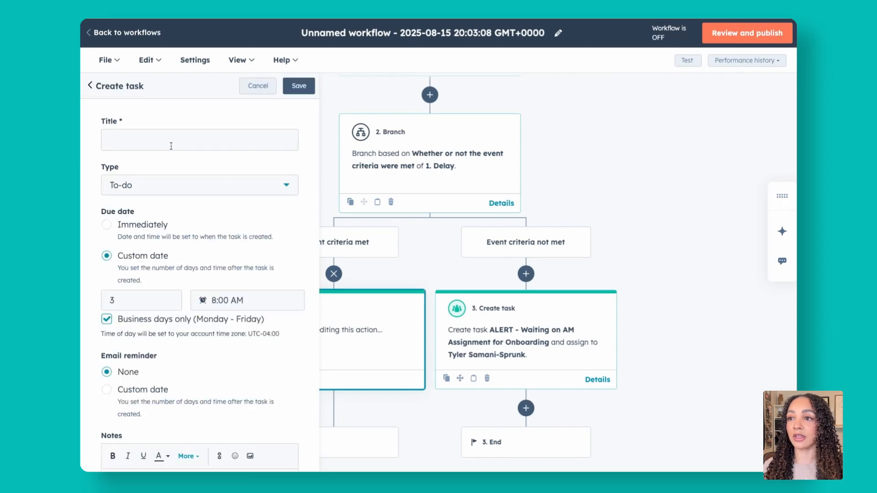
Title the task "Schedule Internal Kick Off-" followed by the enrolled service's Salesperson property token.
left_click(170, 146)
type("Schedule Internal Kick Off-")
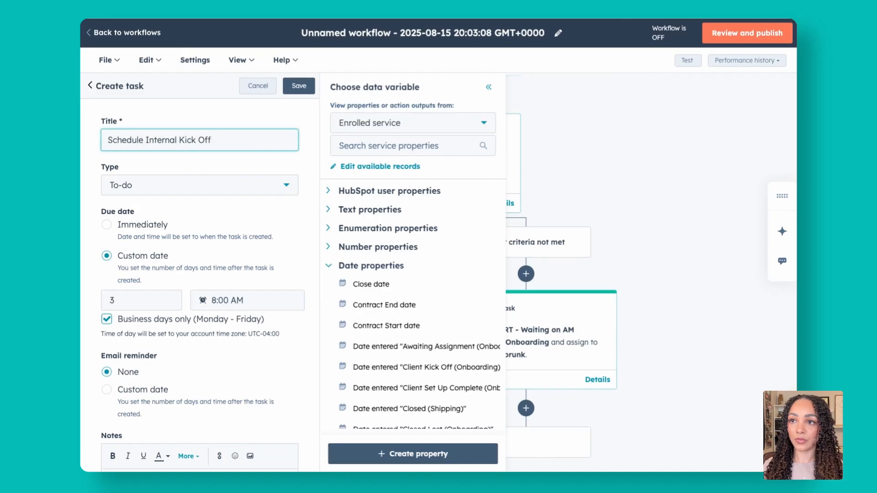
left_click(425, 149)
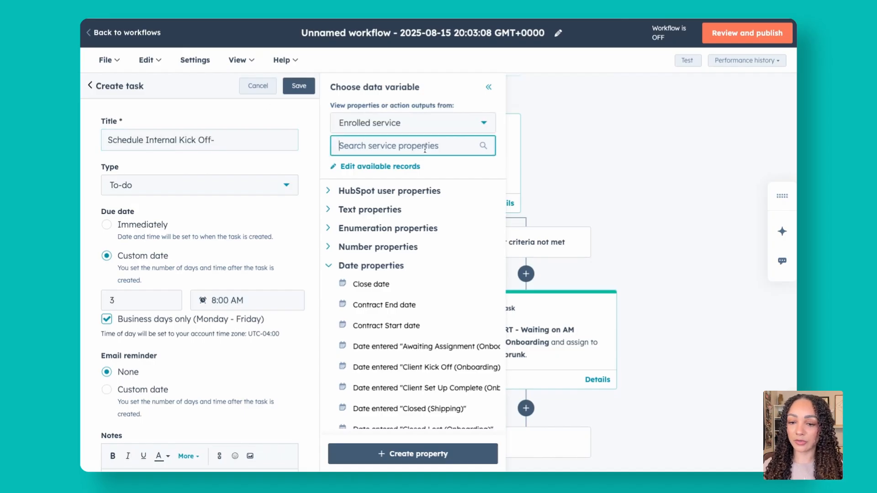
type("sales")
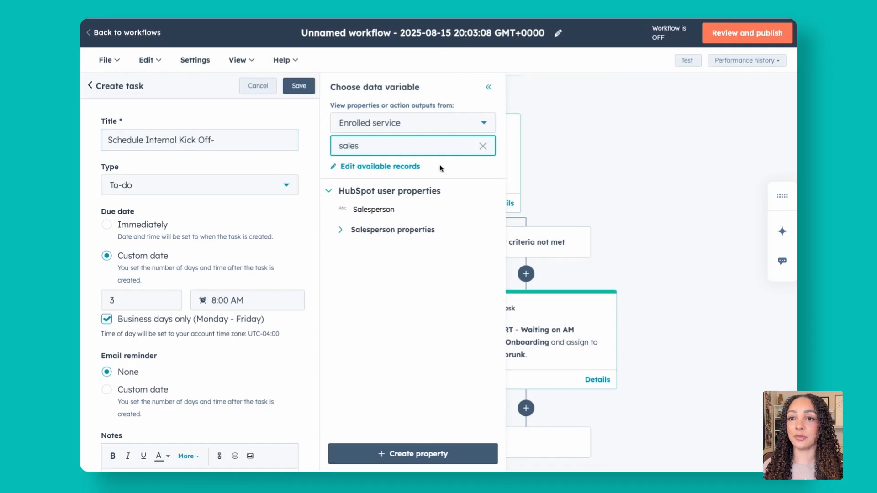
left_click(391, 210)
Extend the task title with "for Onboarding" followed by the enrolled service's Name property token.
left_click(283, 146)
type("for Oba")
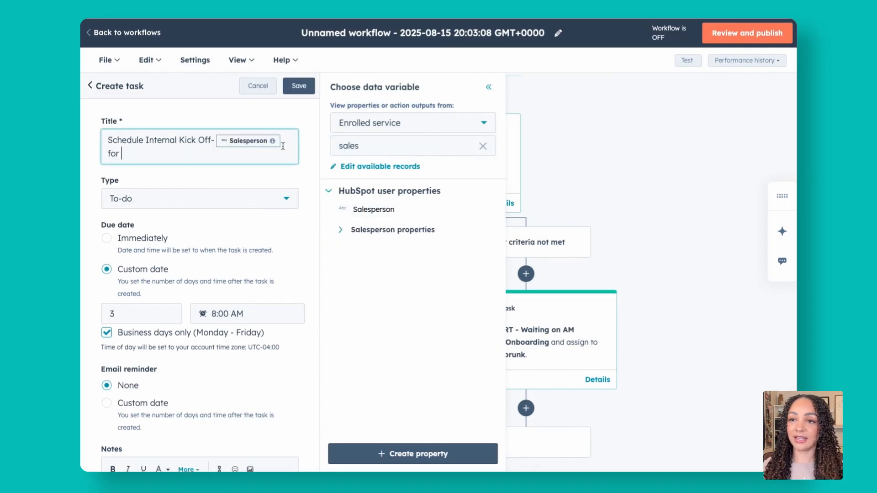
key("BackSpace")
key("BackSpace")
type("nbaordin")
key("BackSpace")
key("BackSpace")
key("BackSpace")
key("BackSpace")
key("BackSpace")
key("BackSpace")
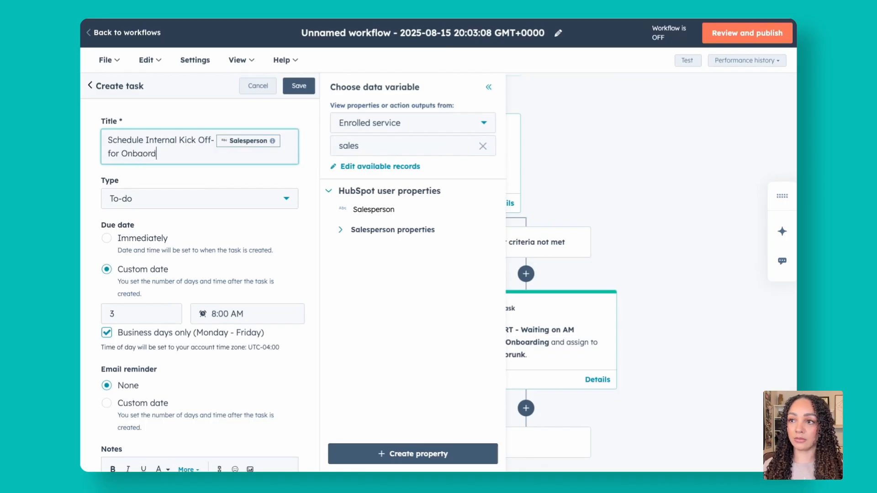
type("oarding")
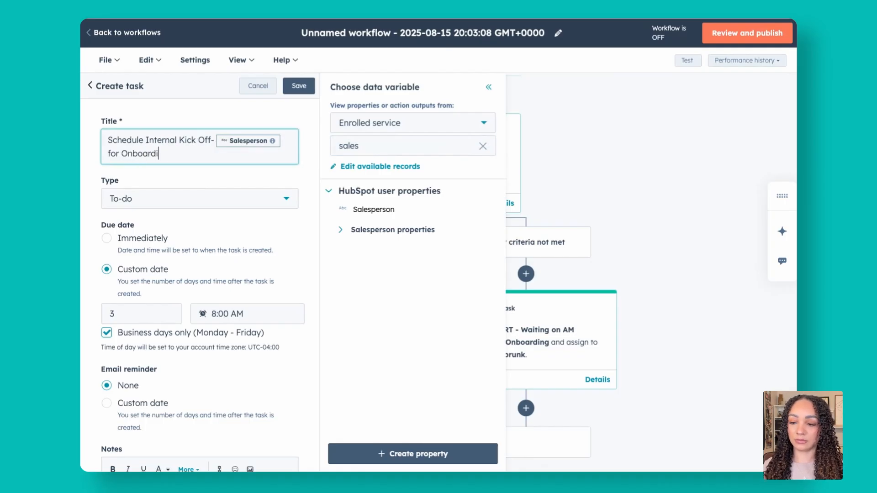
double_click(372, 145)
type("name")
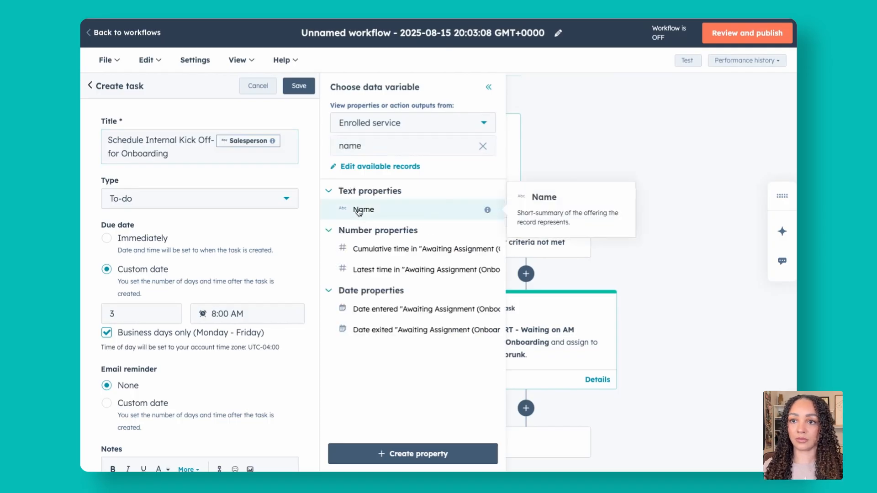
left_click(356, 210)
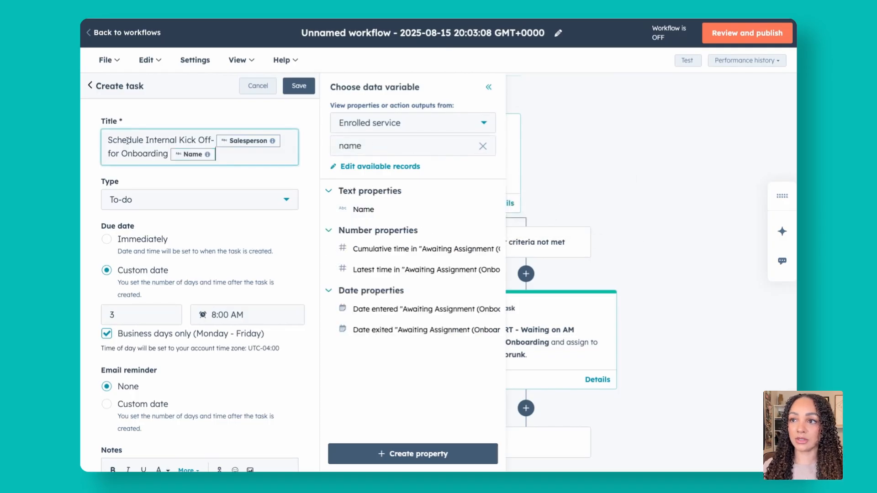
Replace the hyphen before the Salesperson token with "with" and set the kick-off task's due date to Immediately.
left_click(215, 142)
key("BackSpace")
type("with")
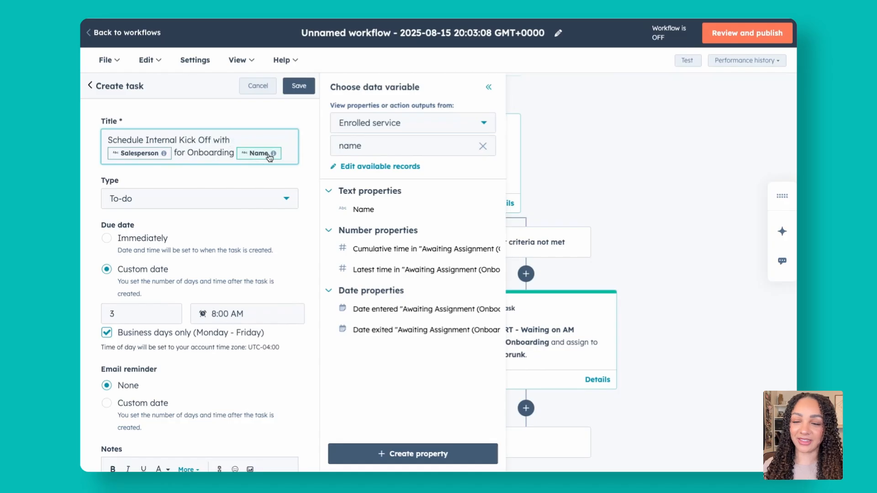
left_click(123, 237)
left_click(120, 238)
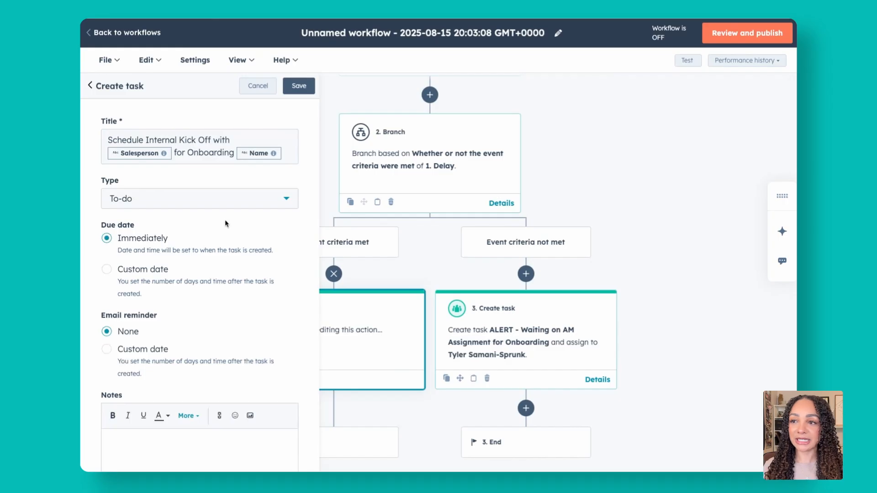
Set the kick-off task's priority to High and save the Create task action.
scroll(223, 221, "down", 7)
left_click(198, 422)
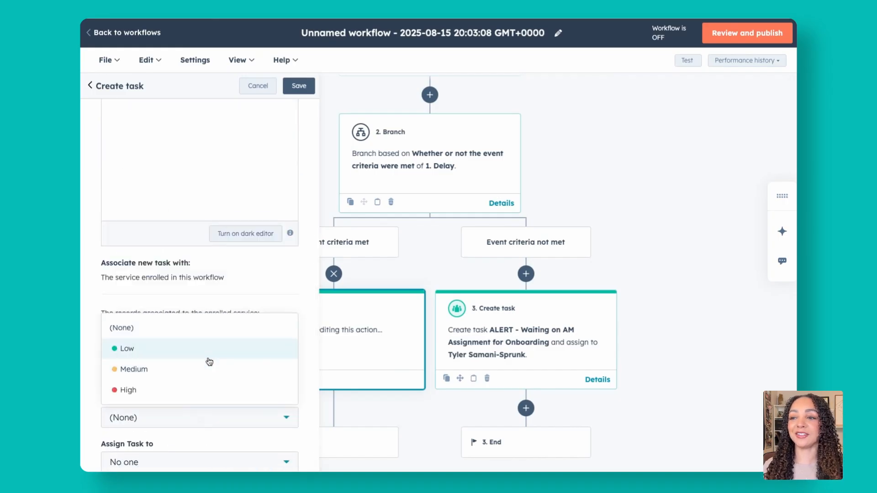
left_click(201, 388)
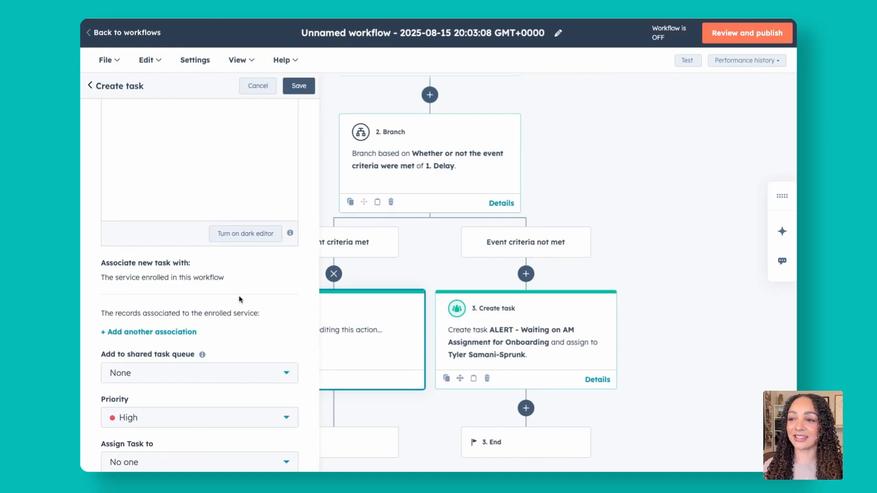
left_click(299, 86)
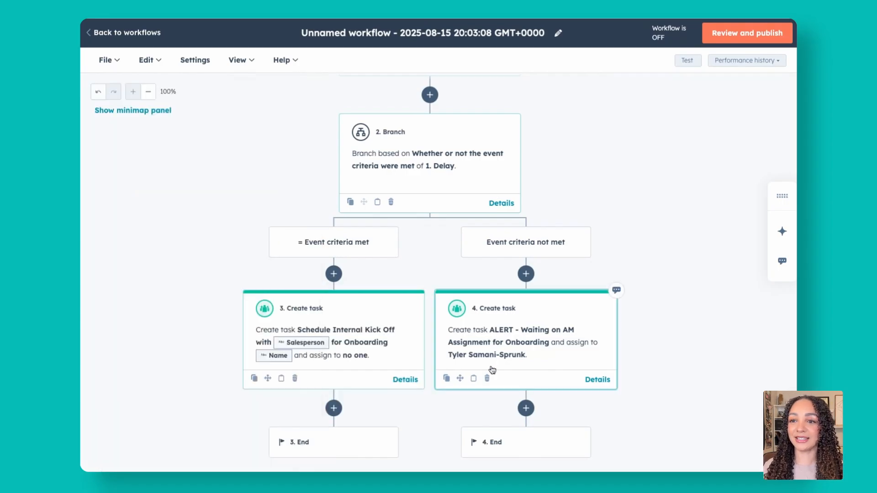
Add a Send email action after the kick-off task that sends the "Client Onboarding Intro" email to all associated contacts, and save it.
scroll(398, 245, "down", 2)
scroll(398, 246, "down", 1)
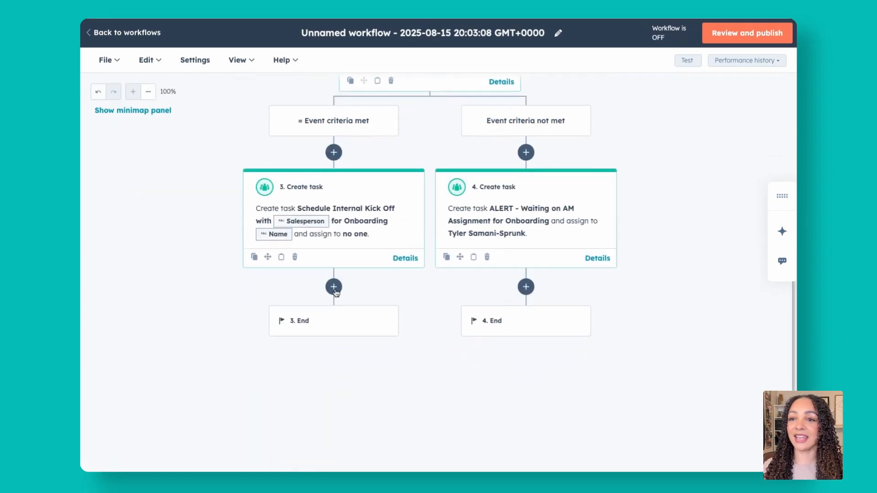
left_click(334, 287)
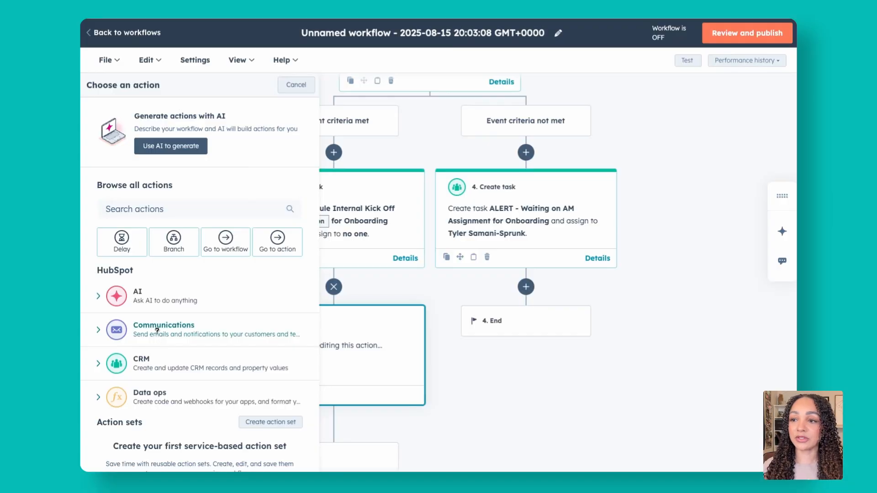
left_click(157, 328)
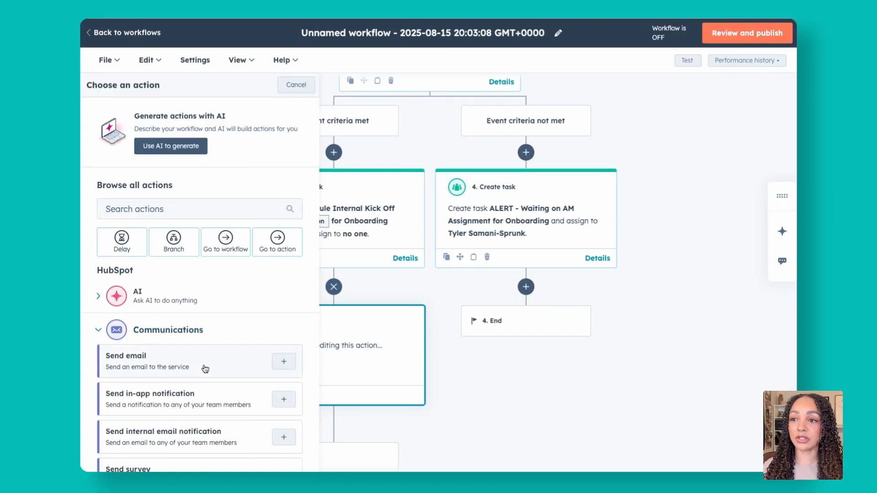
left_click(202, 365)
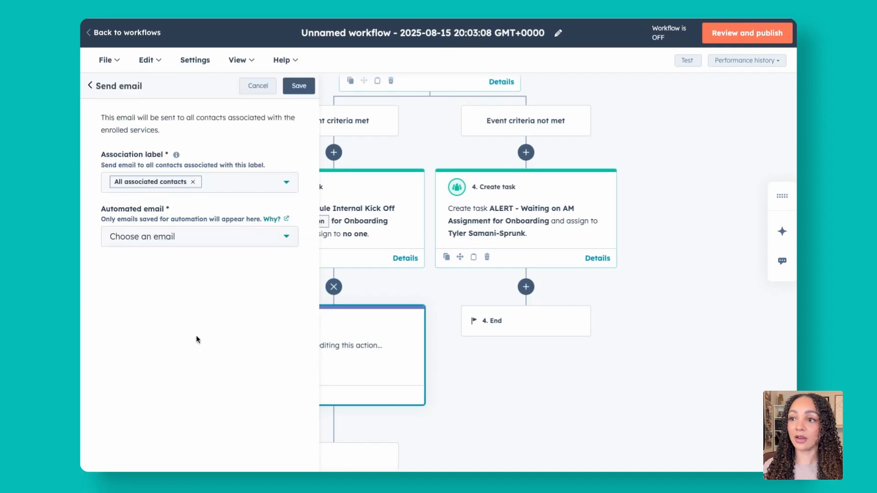
left_click(172, 245)
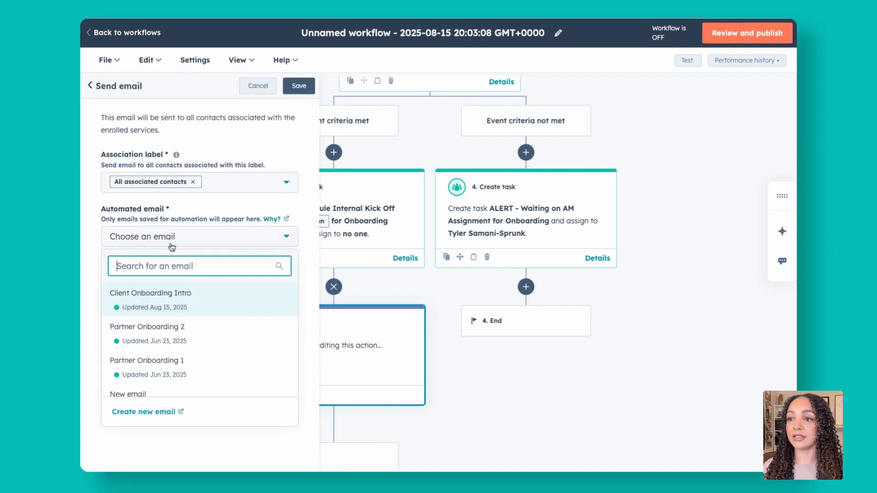
left_click(167, 302)
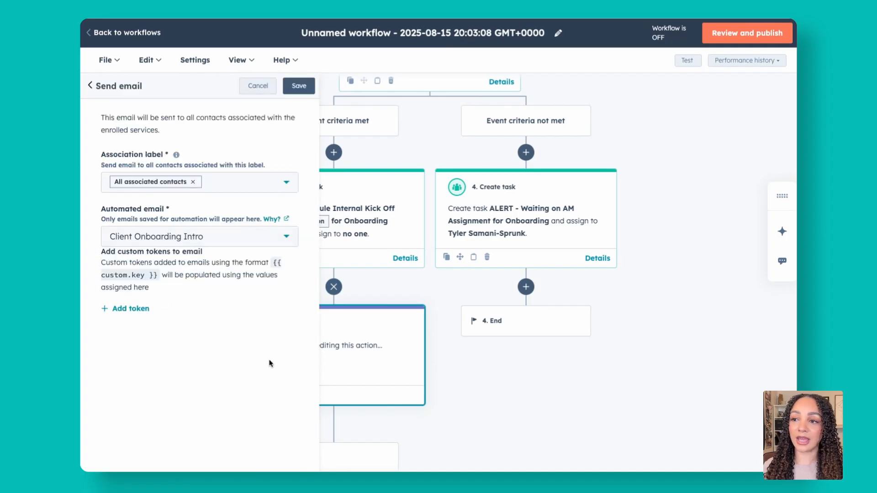
left_click(303, 89)
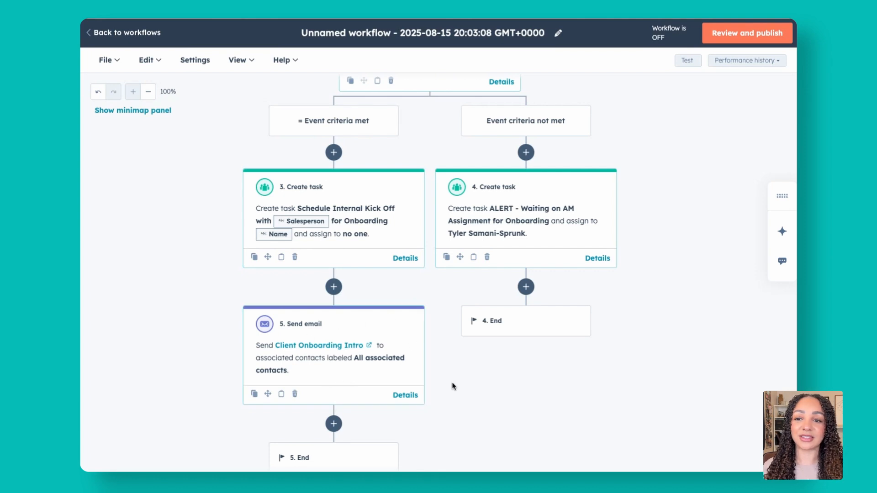
scroll(462, 355, "down", 1)
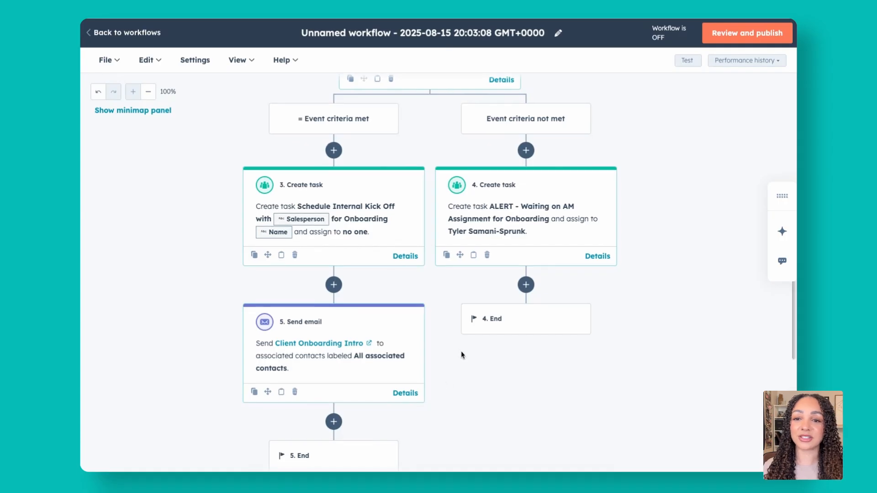